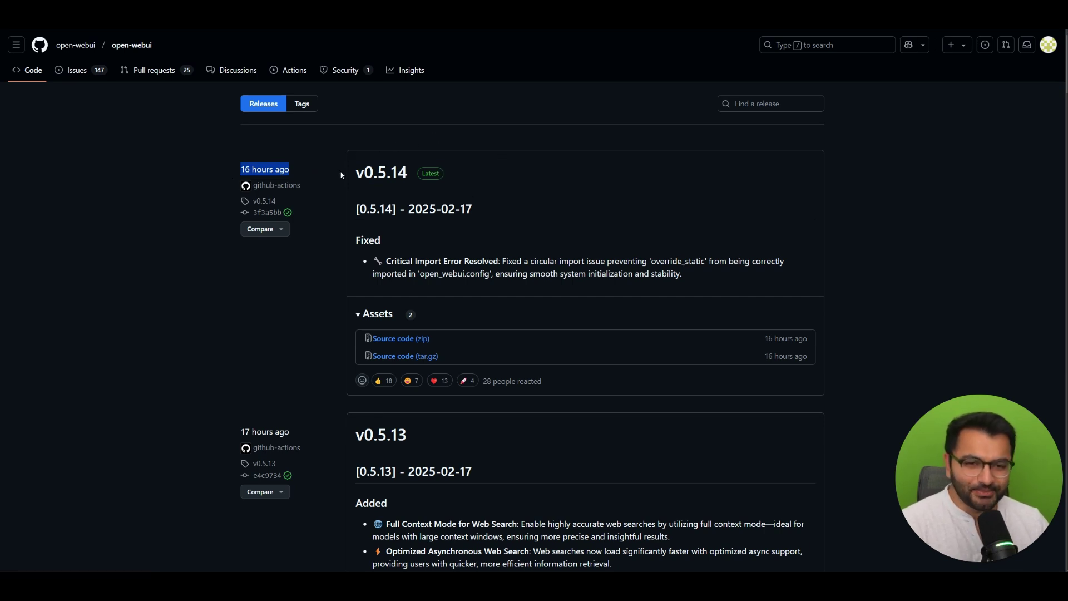
Review the Open WebUI release notes for v0.5.14 and v0.5.13 on GitHub
drag(355, 173, 411, 177)
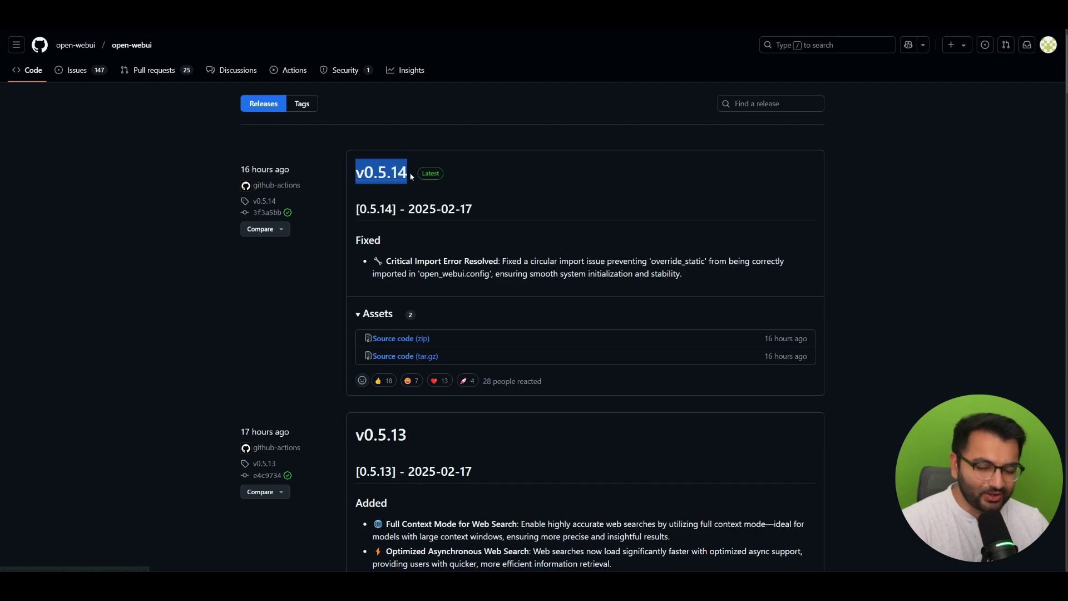
drag(371, 261, 502, 271)
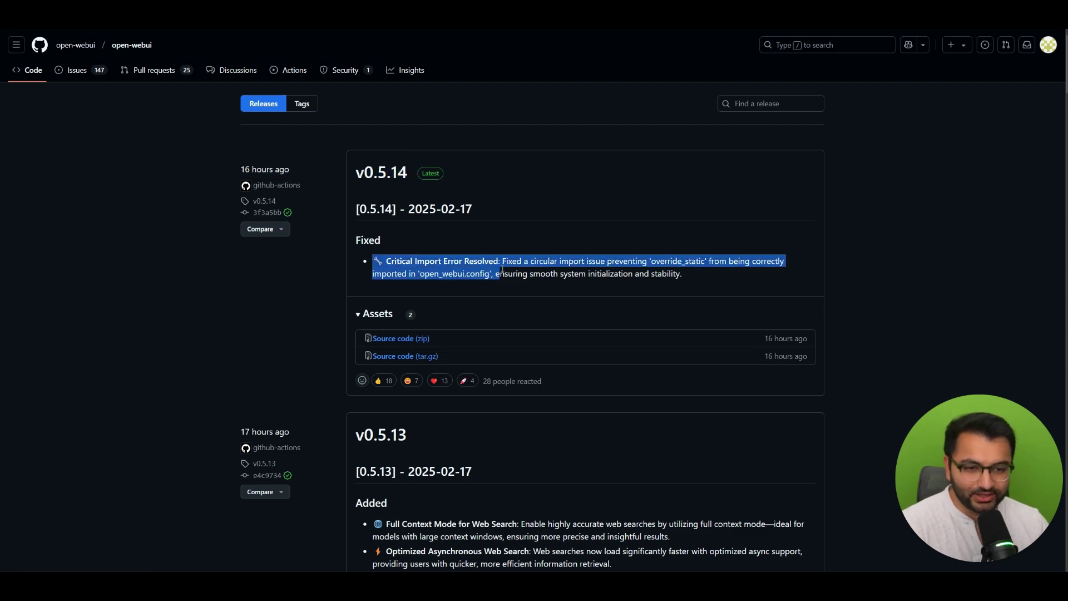
scroll(499, 162, down, 6)
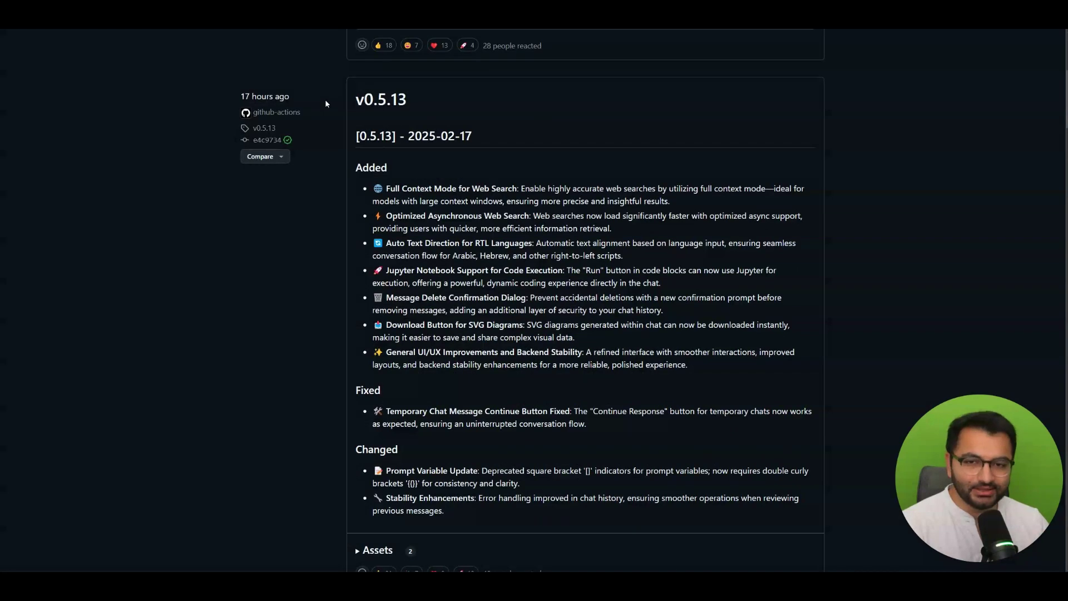
drag(353, 100, 414, 101)
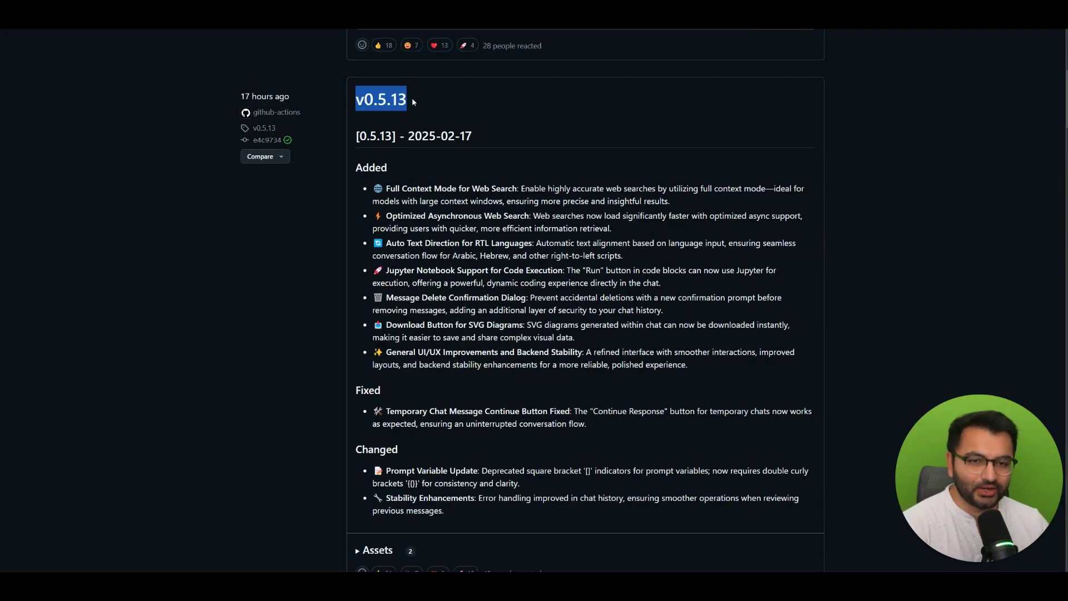
click(412, 101)
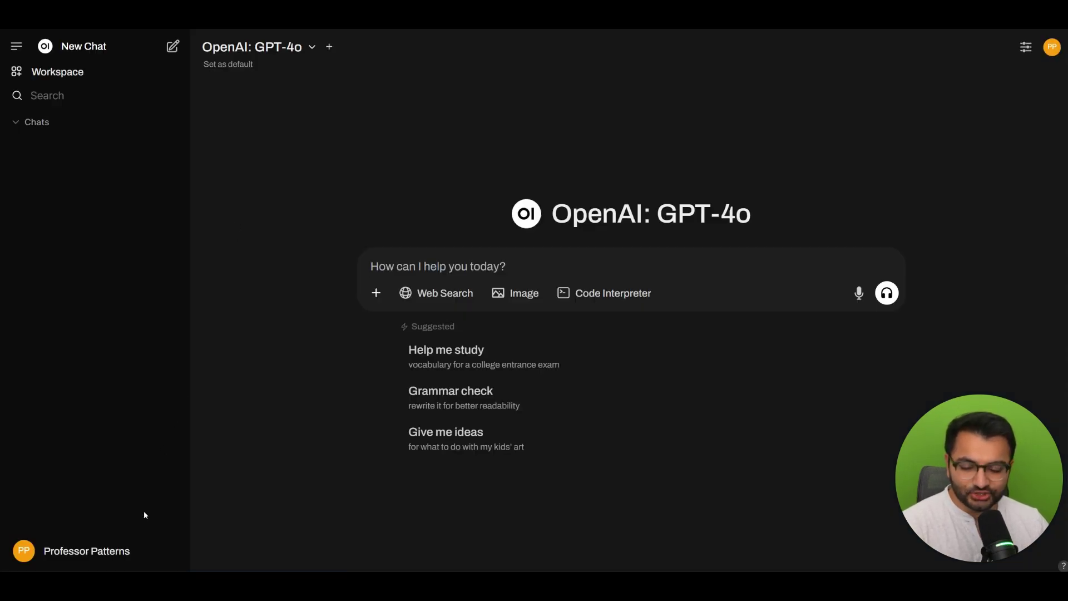
Switch to Open WebUI and check the installed version in the About section of the user settings
click(126, 550)
click(90, 372)
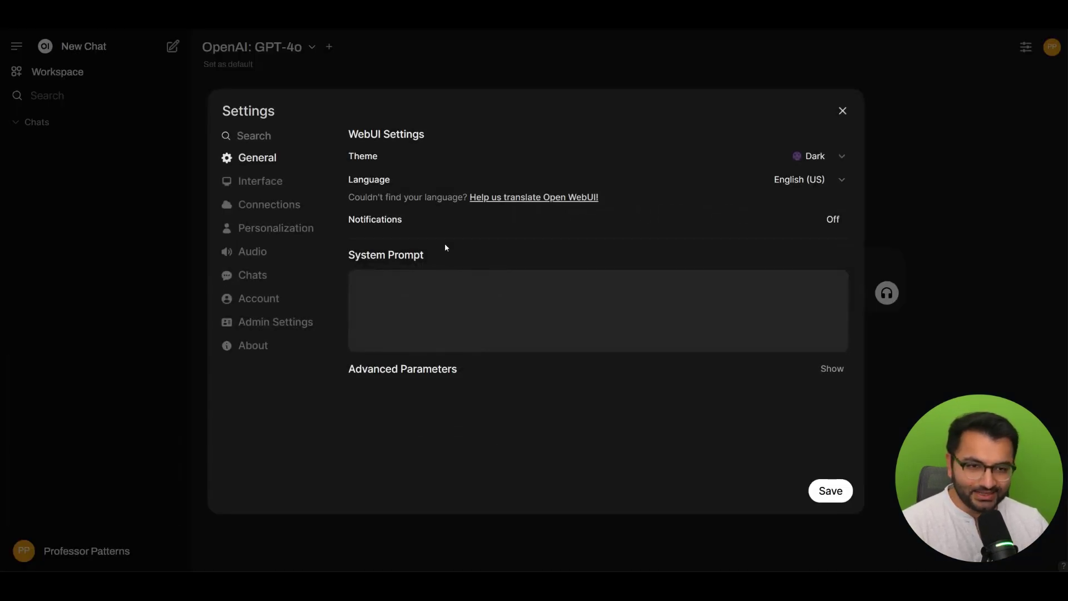
click(262, 349)
drag(354, 155, 378, 156)
click(378, 154)
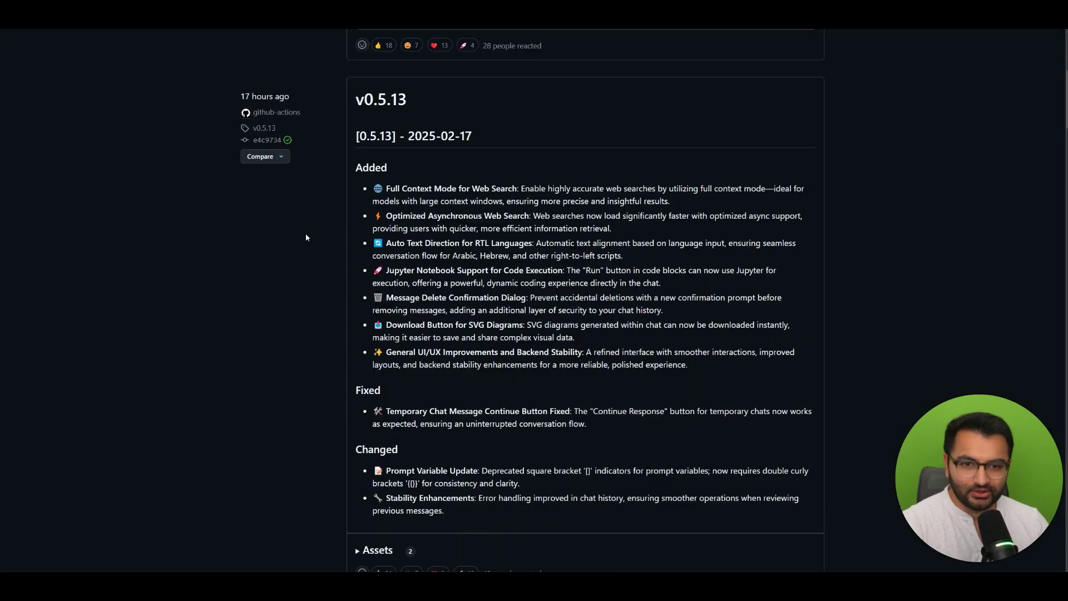
Switch back to the GitHub release notes and read the v0.5.13 entry on Full Context Mode for Web Search
drag(372, 189, 679, 202)
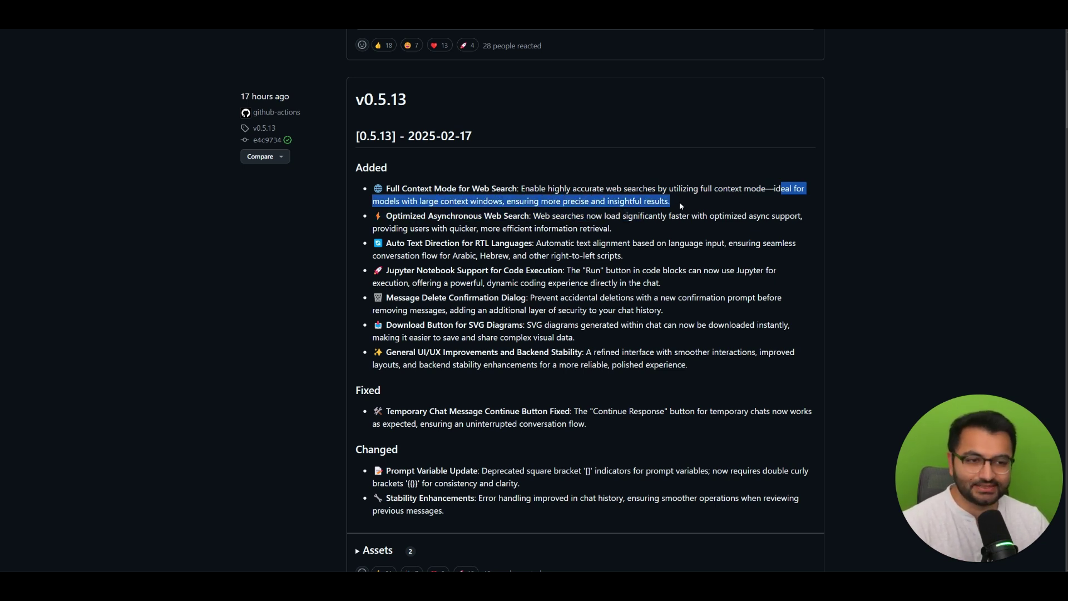
click(679, 202)
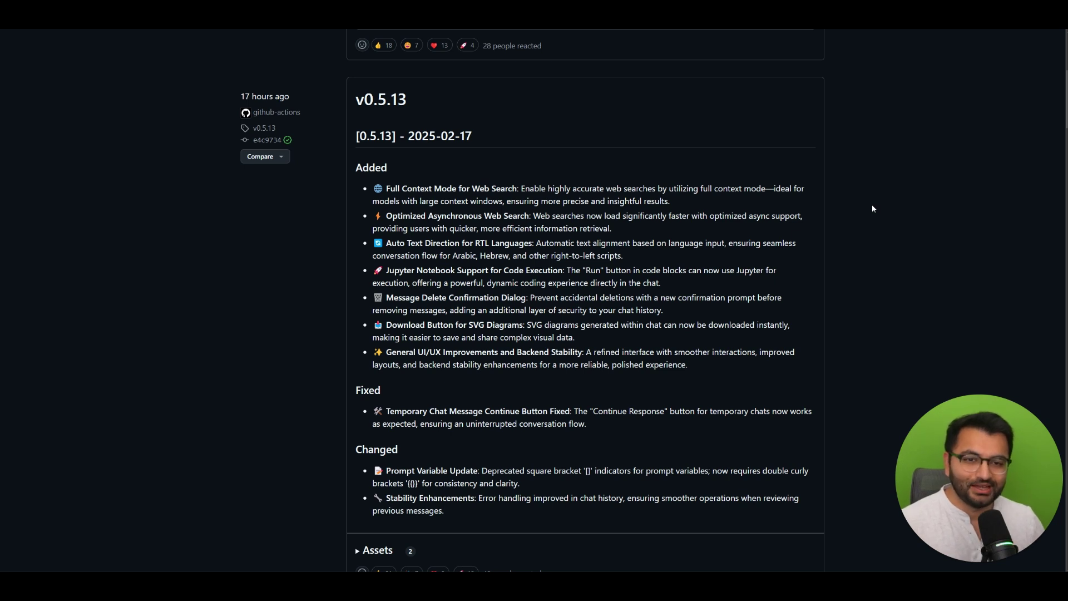
drag(386, 189, 519, 188)
click(518, 188)
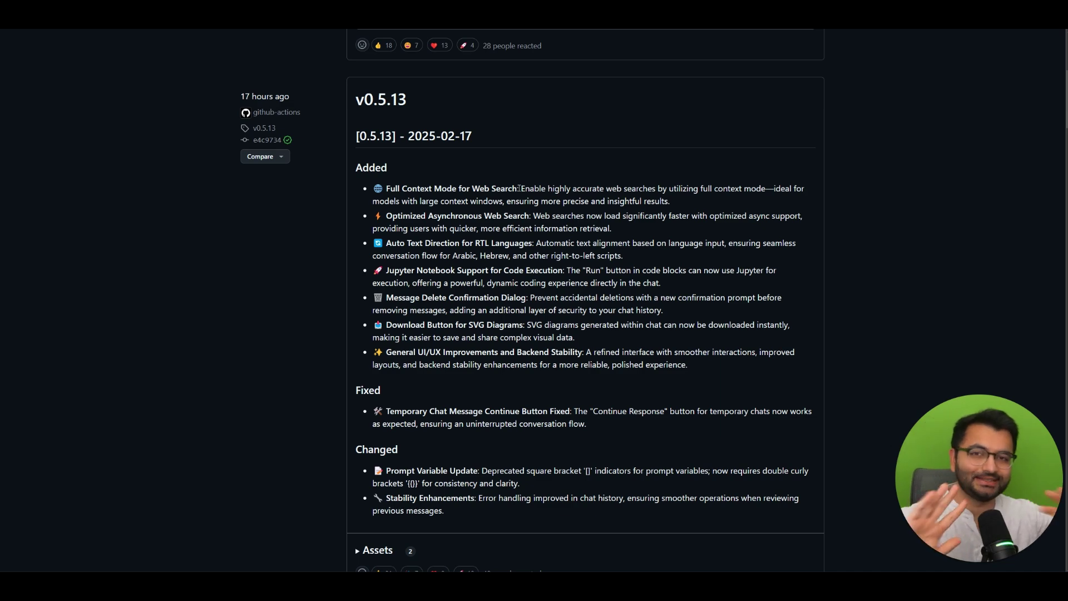
triple_click(401, 198)
click(401, 197)
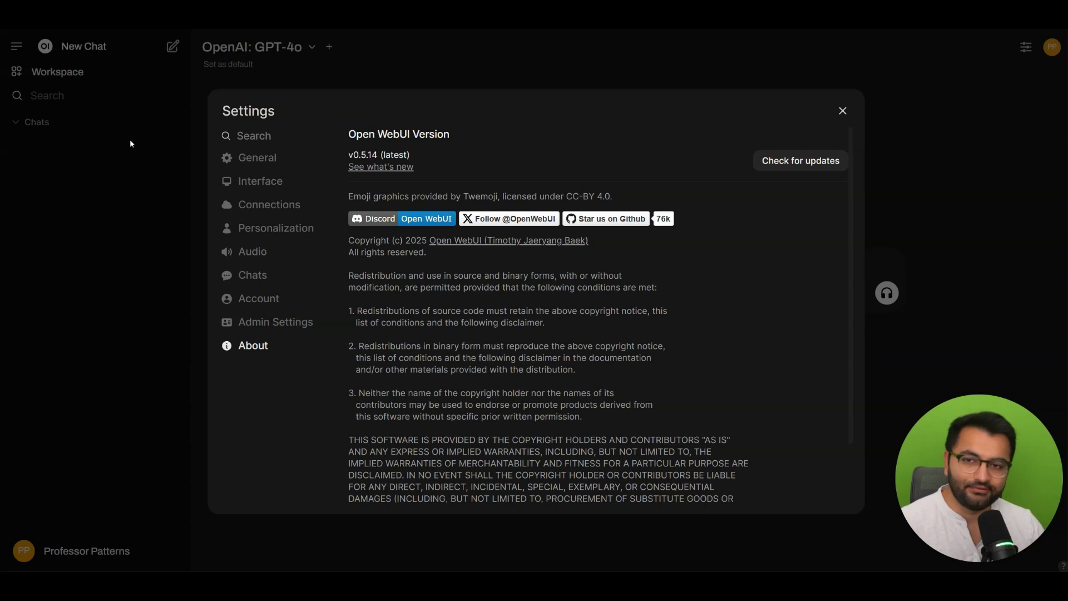
Return to Open WebUI, close the user settings, and open the admin Web Search settings to review the search engine option
click(139, 169)
click(141, 539)
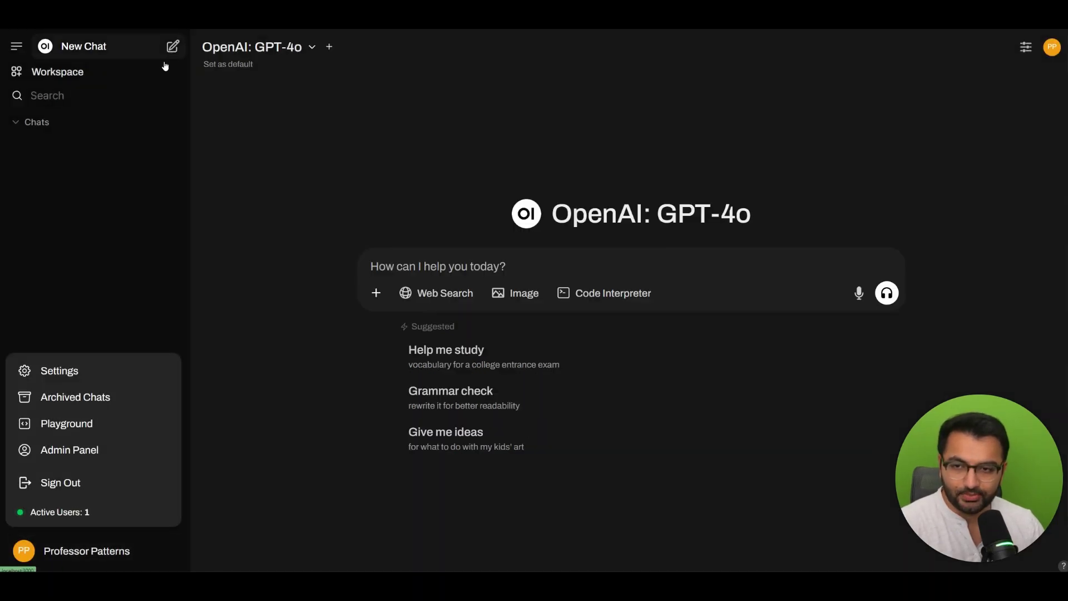
click(139, 449)
click(390, 45)
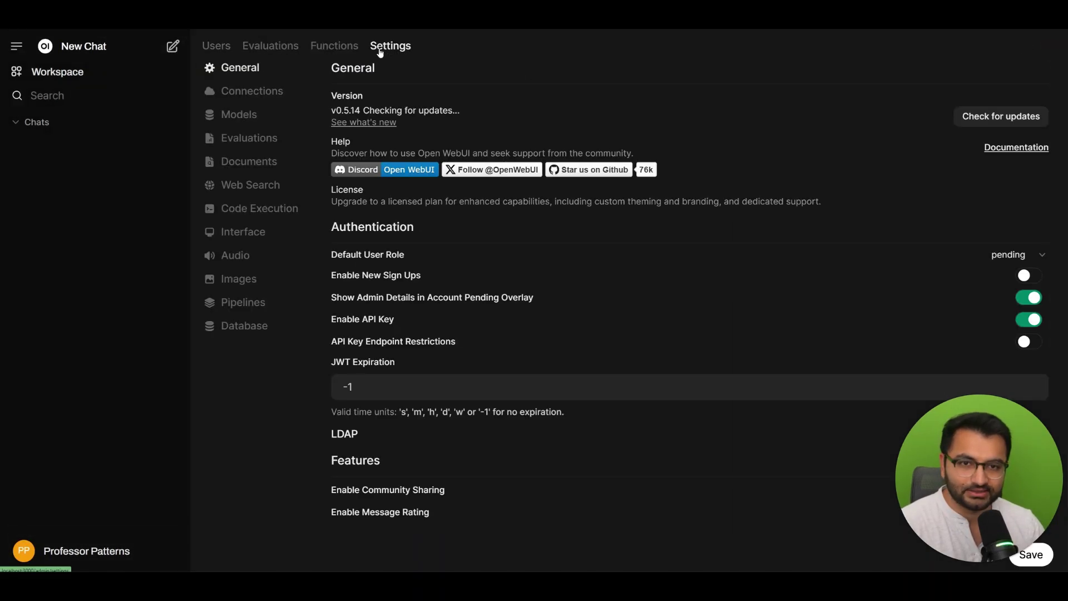
click(248, 185)
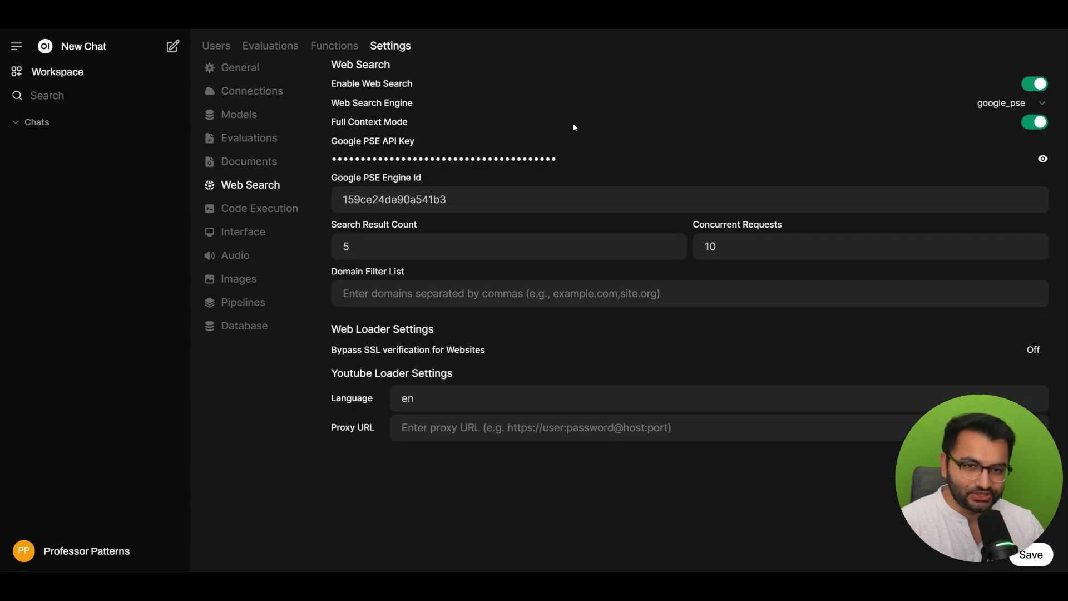
drag(346, 103, 398, 104)
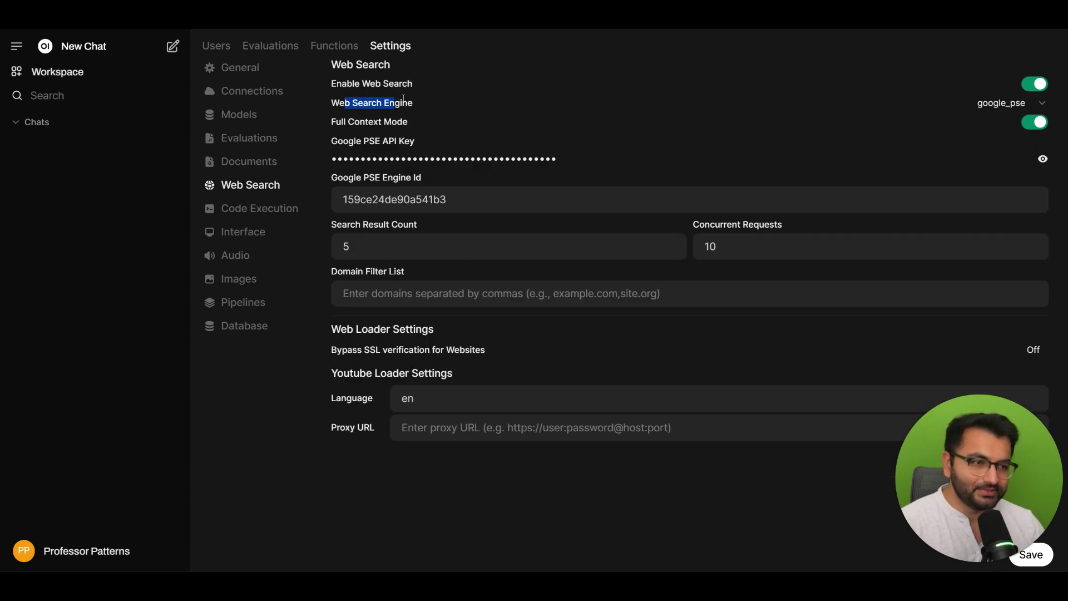
click(831, 96)
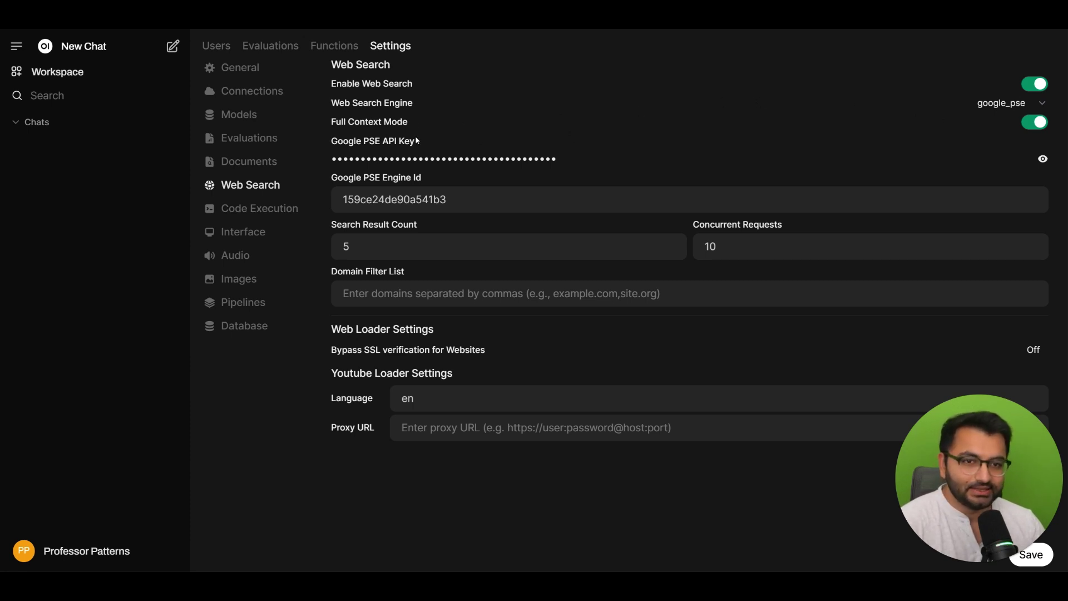
Set Full Context Mode to on for web search and save the settings
drag(348, 121, 408, 122)
click(1041, 126)
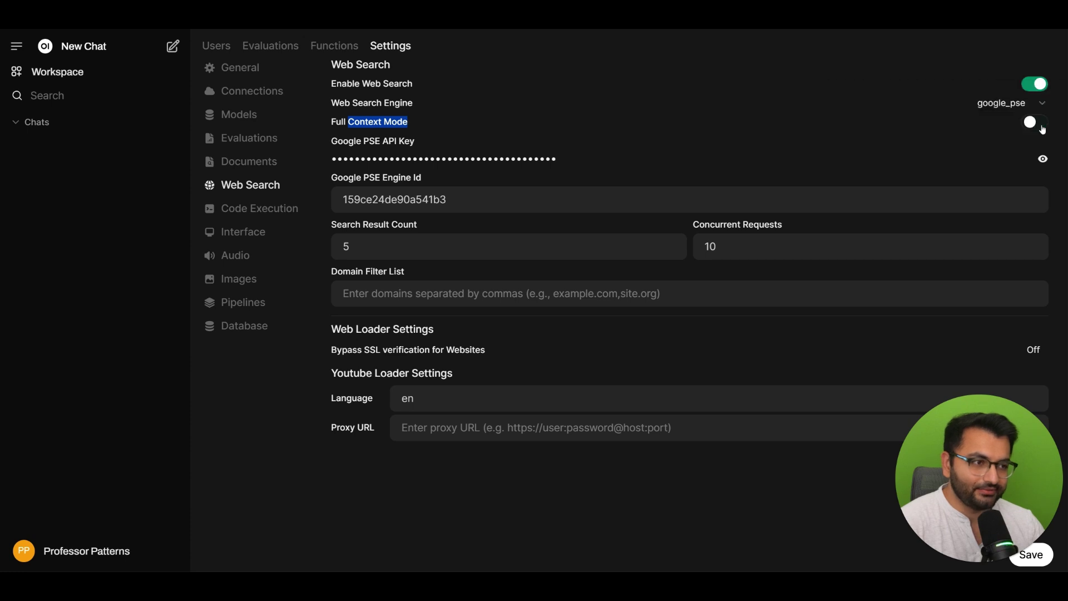
click(1038, 126)
click(1035, 125)
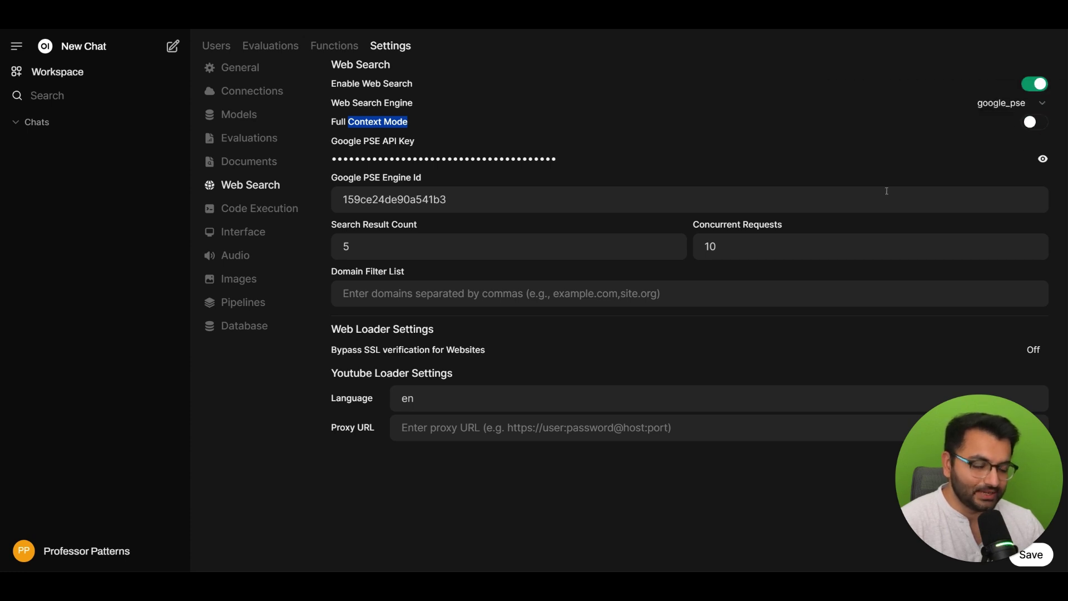
click(1033, 124)
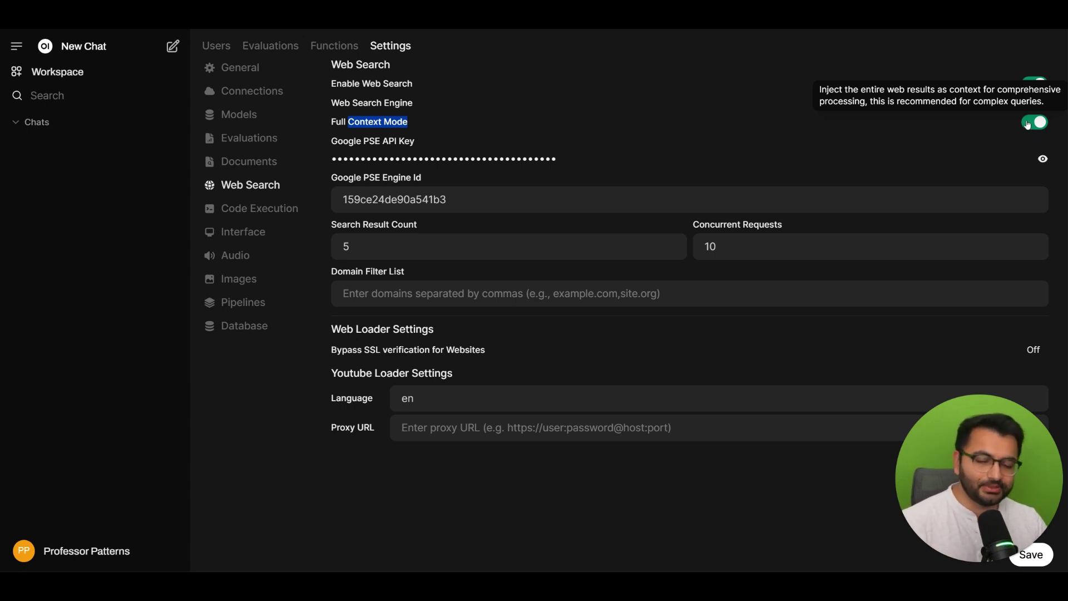
Start a new chat with Web Search enabled and send the prompt "what are some top travel destinations for 2025"
click(58, 71)
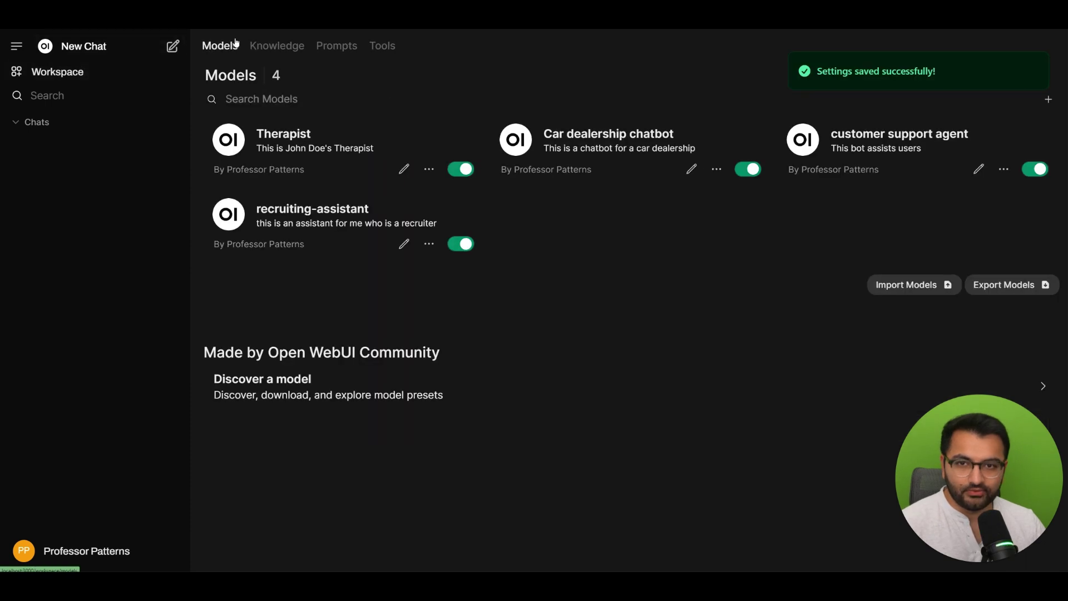
click(66, 48)
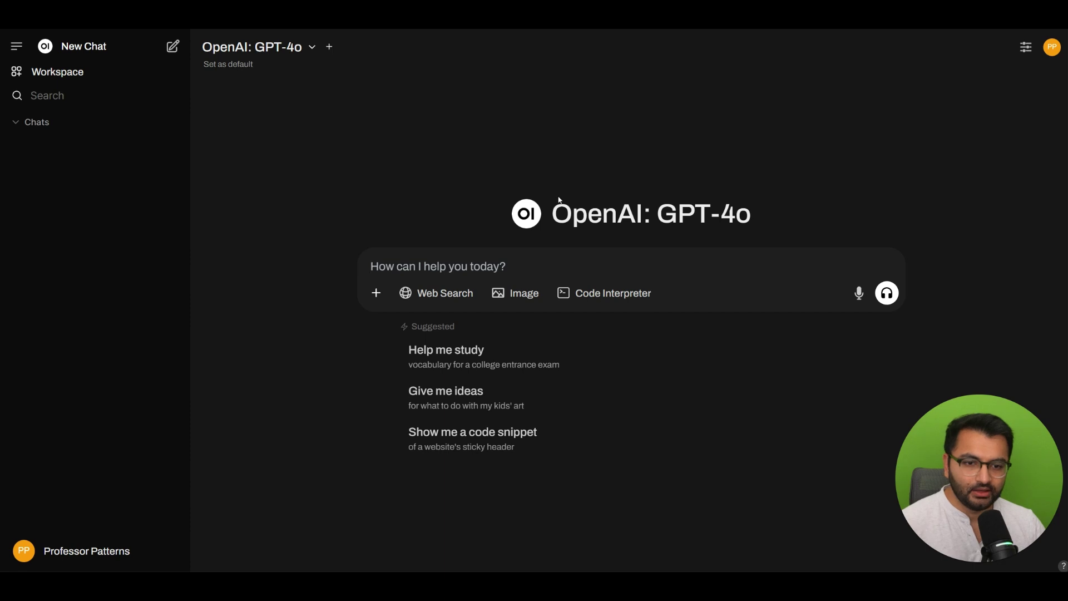
click(431, 293)
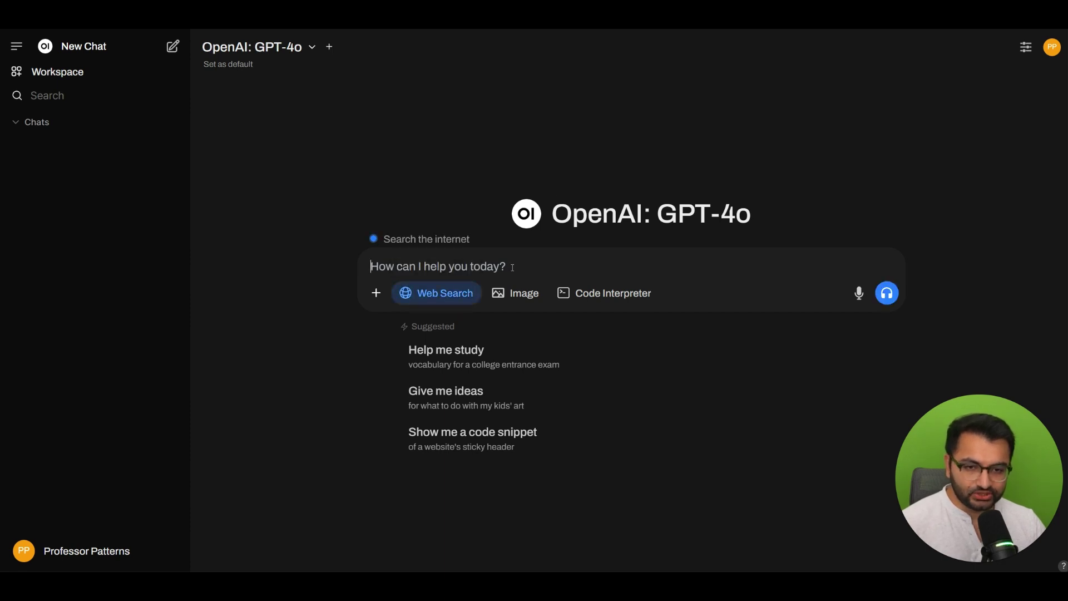
text(what are some top travel destinations for 2025)
drag(394, 266, 528, 266)
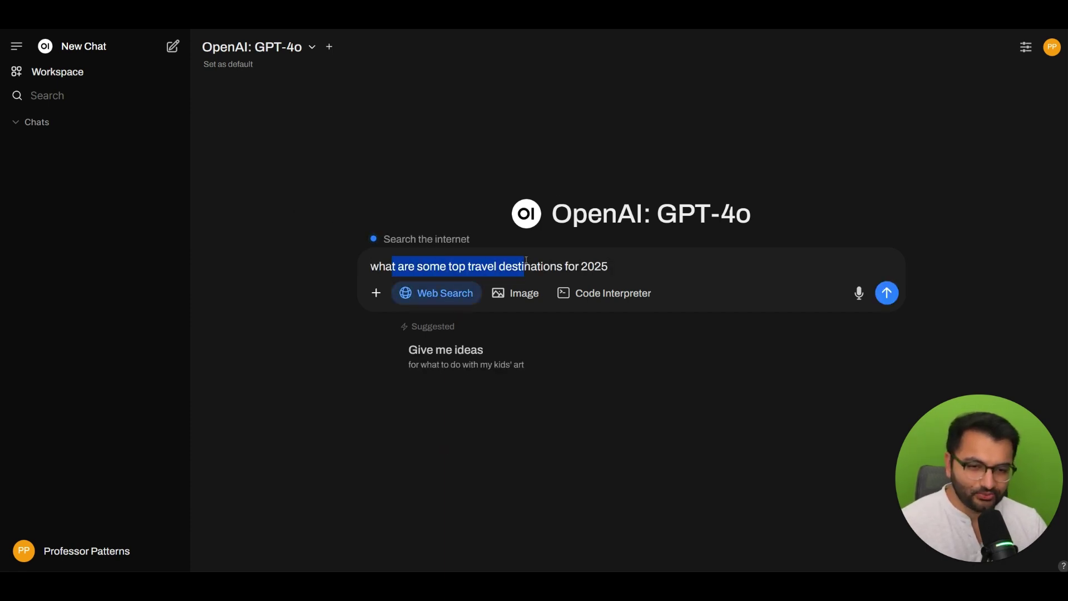
click(523, 266)
click(886, 293)
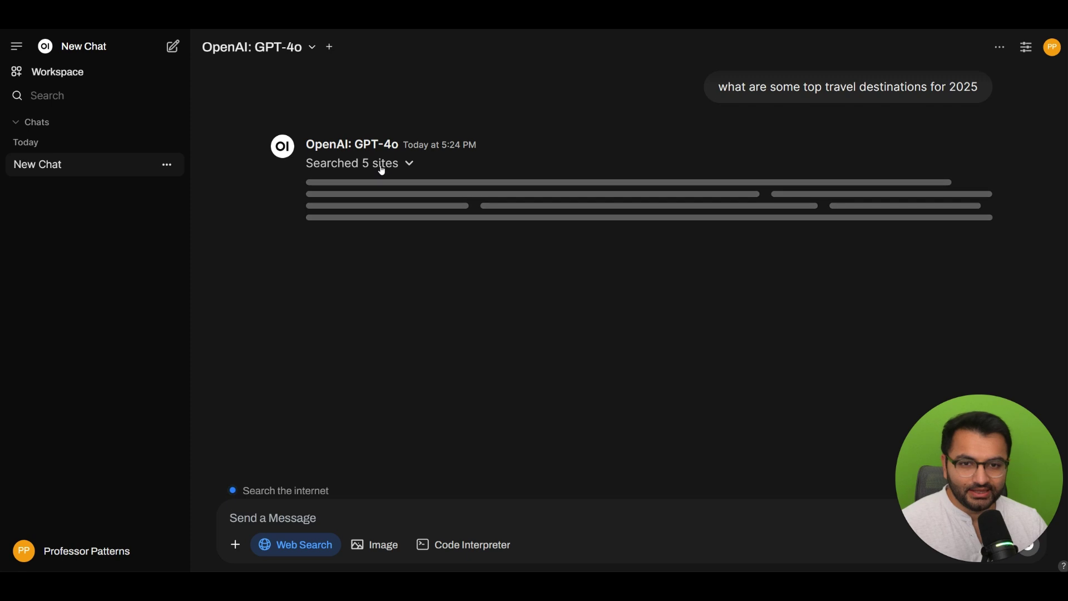
Expand the list of searched sites and the full list of references in the travel destinations answer
click(381, 167)
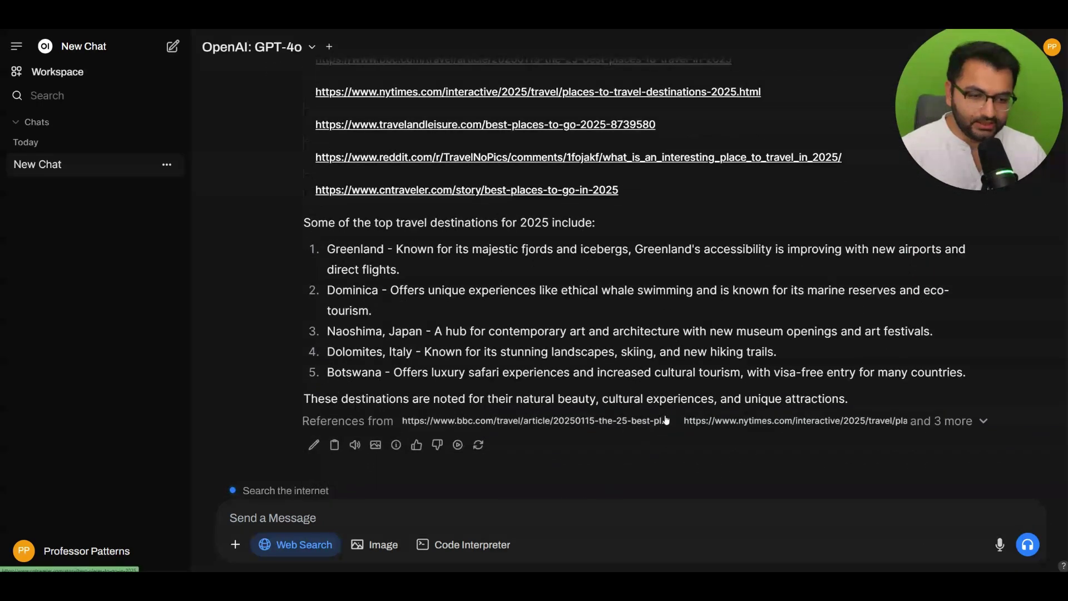
click(977, 420)
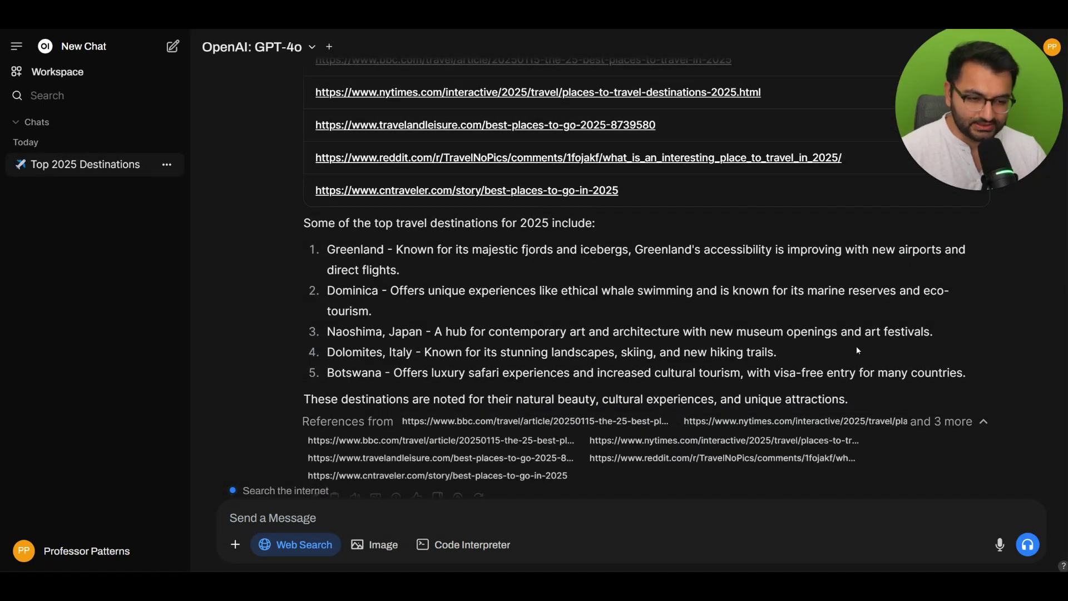
scroll(731, 333, down, 1)
Open the BBC travel article's citation, read its content through to the end, and close it
click(423, 387)
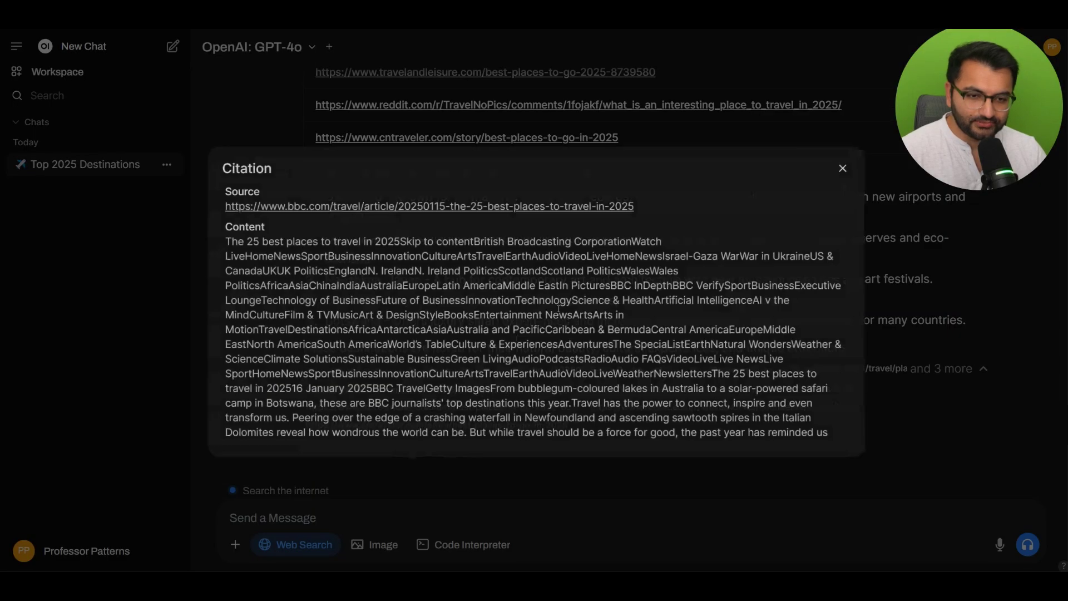
scroll(846, 209, down, 15)
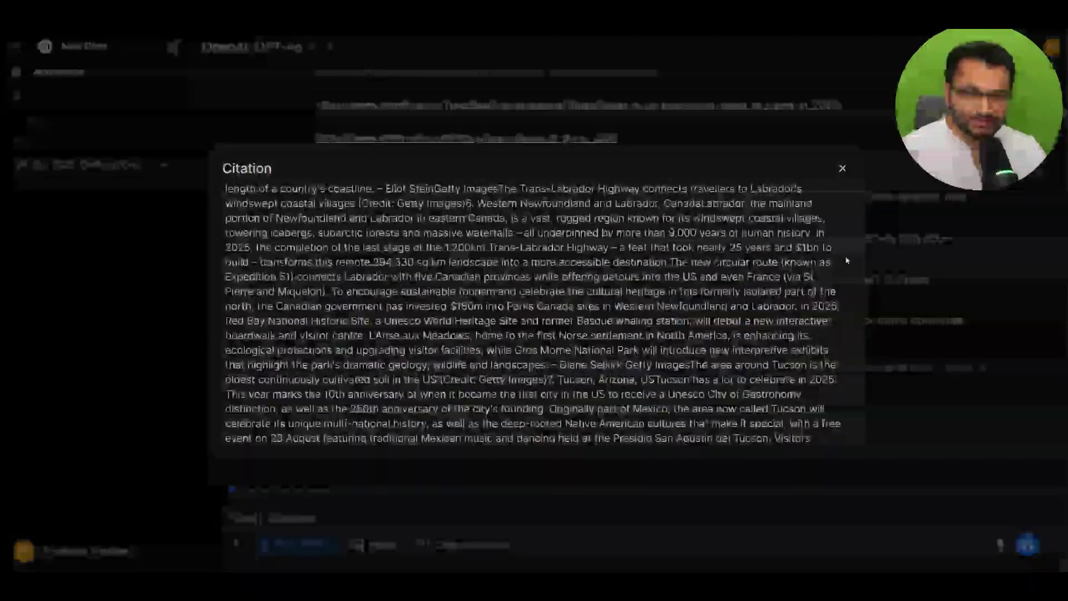
scroll(846, 318, down, 15)
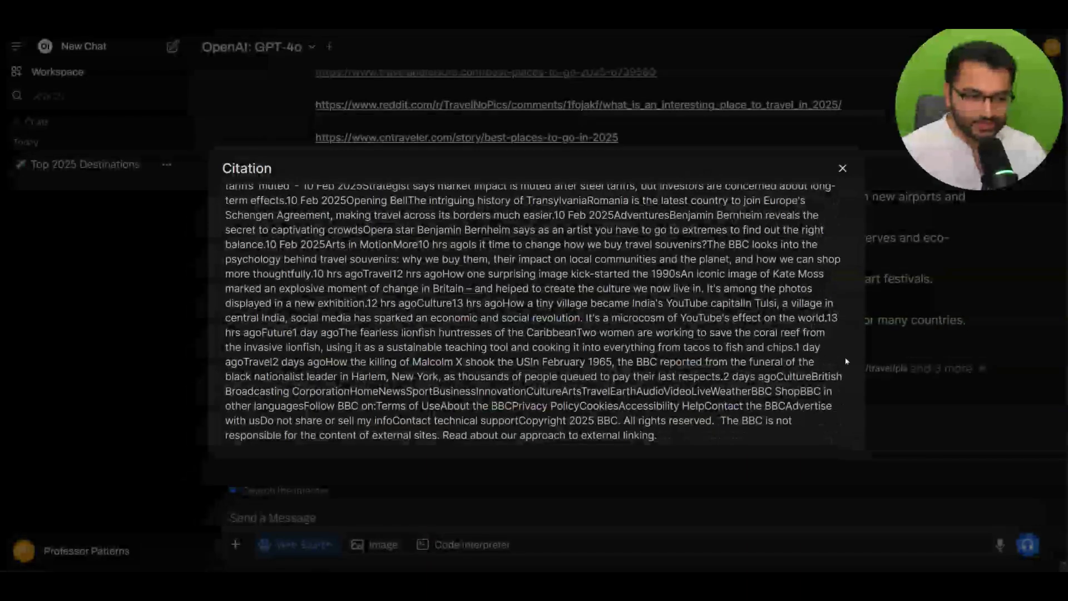
click(842, 169)
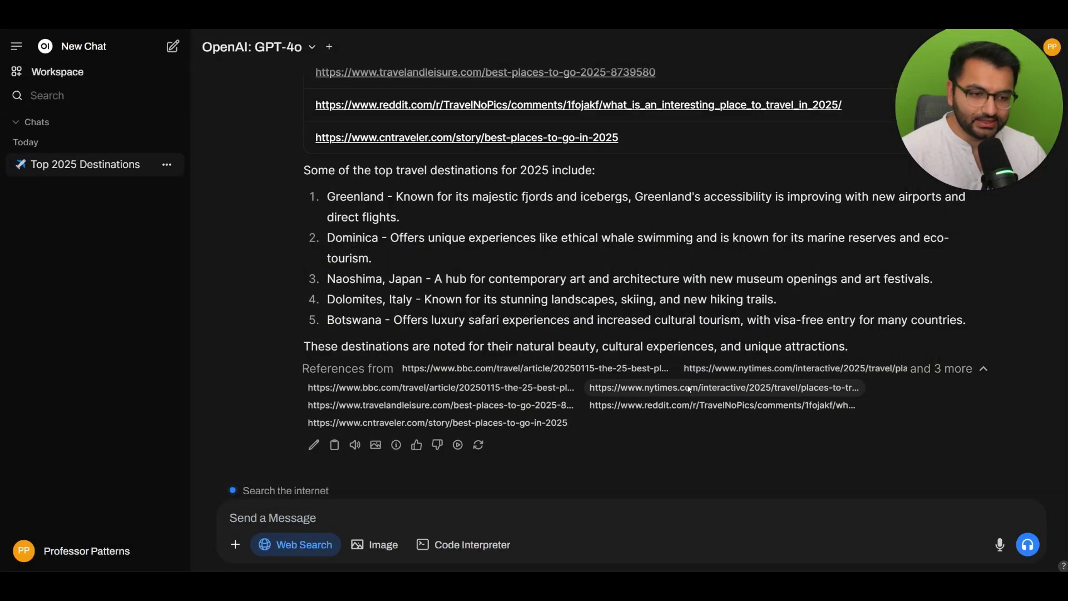
Open the New York Times reference's citation, examine its content through to the end, and close it
click(717, 368)
scroll(840, 338, down, 10)
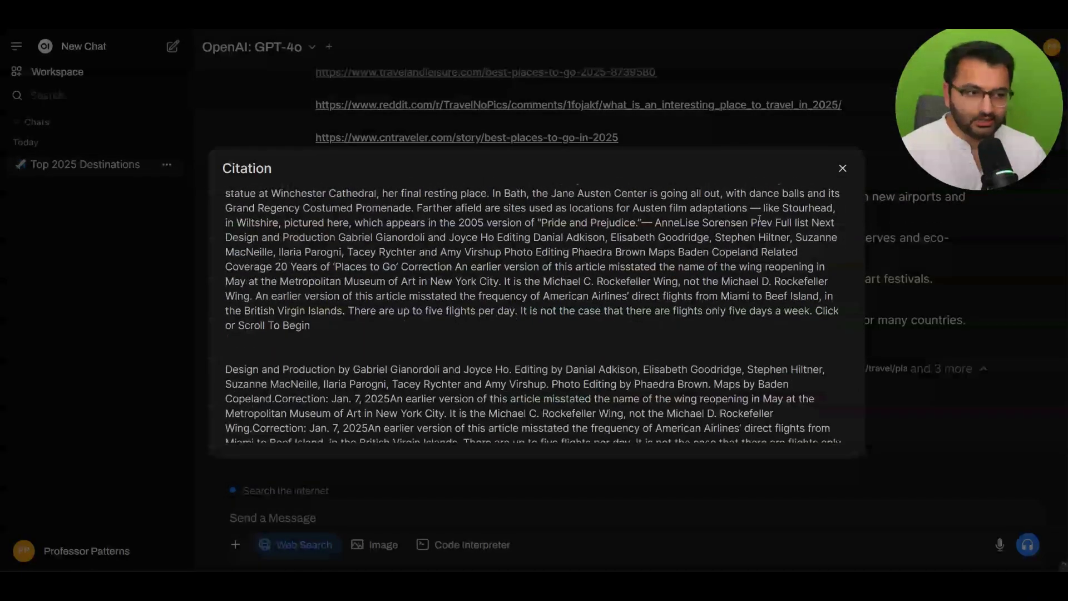
scroll(841, 342, down, 10)
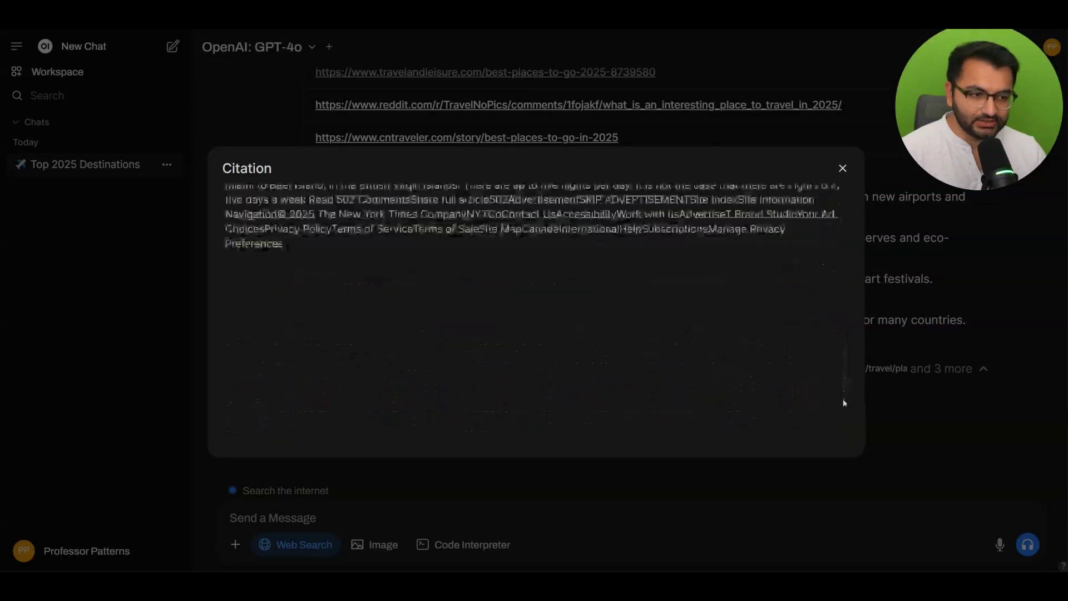
click(841, 169)
Open the Travel + Leisure reference's citation and examine its content through to the end
click(414, 405)
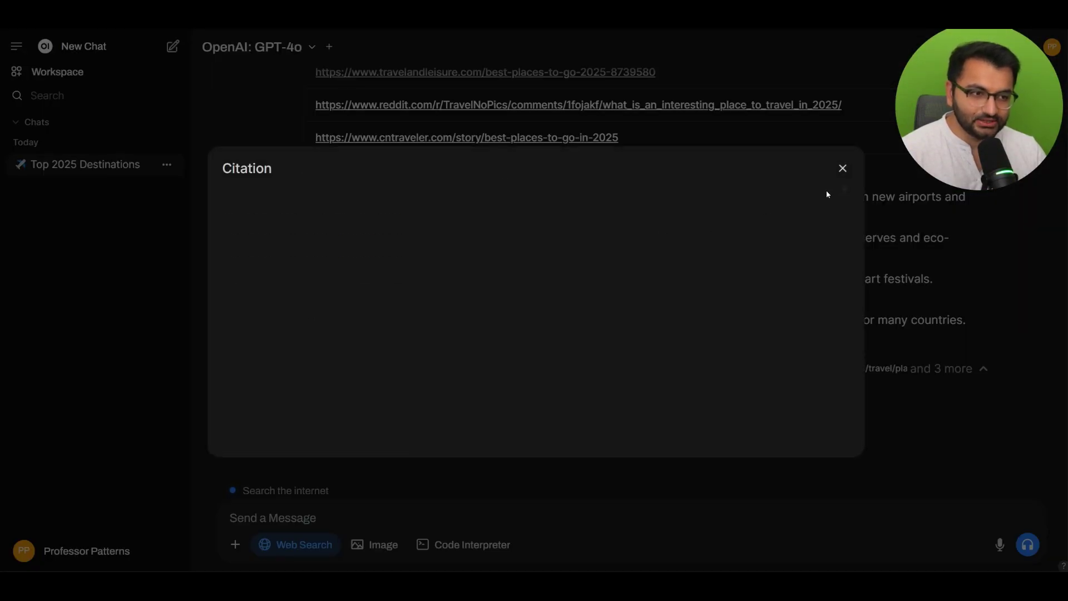
scroll(841, 232, down, 10)
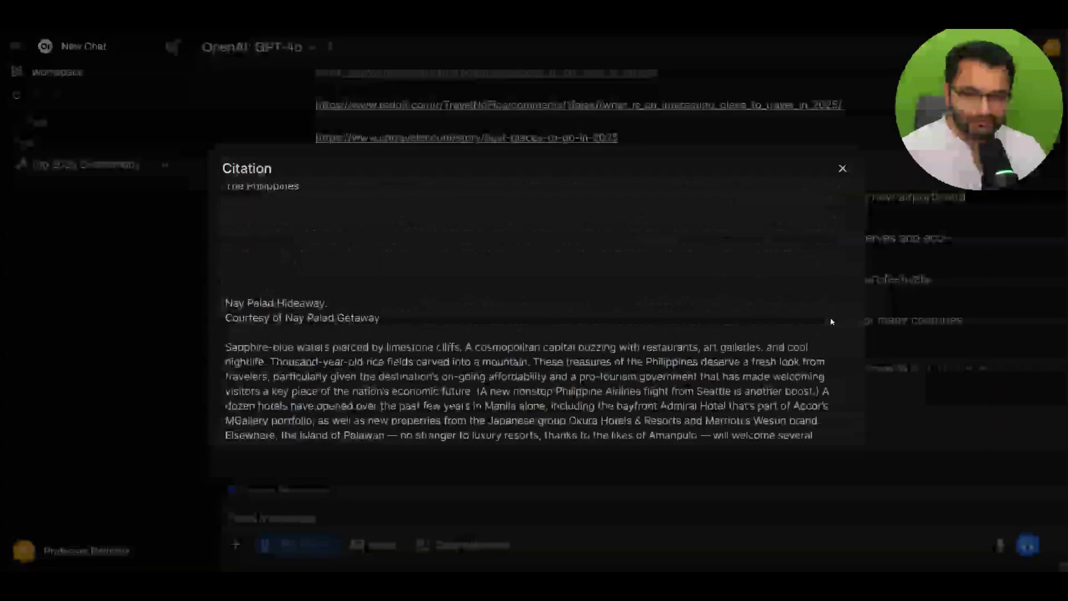
scroll(830, 354, down, 10)
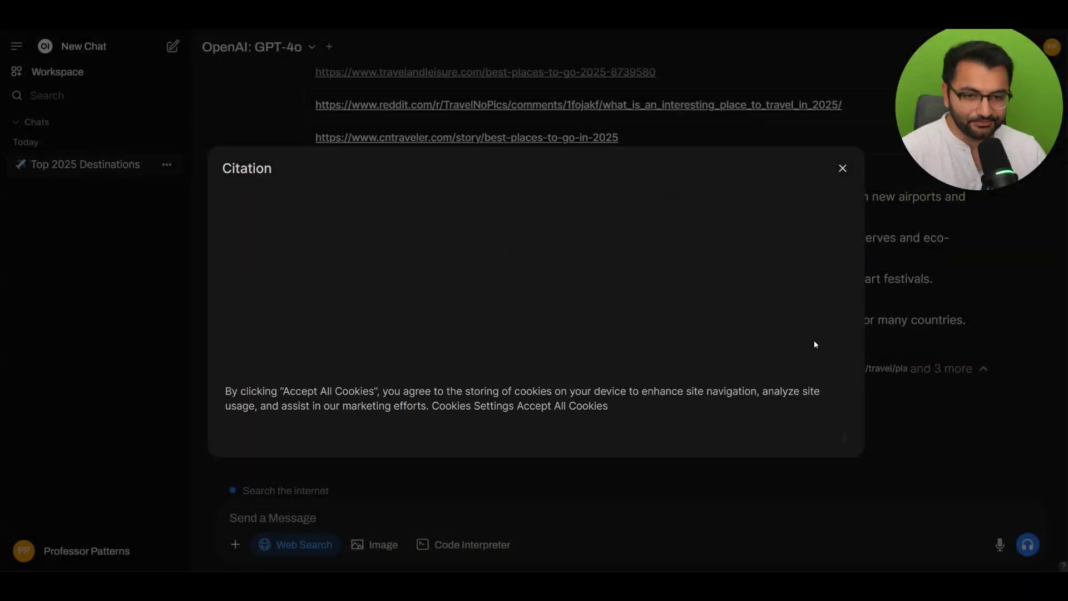
Close the open citation and set the web search result count to 20 in the admin settings
click(841, 170)
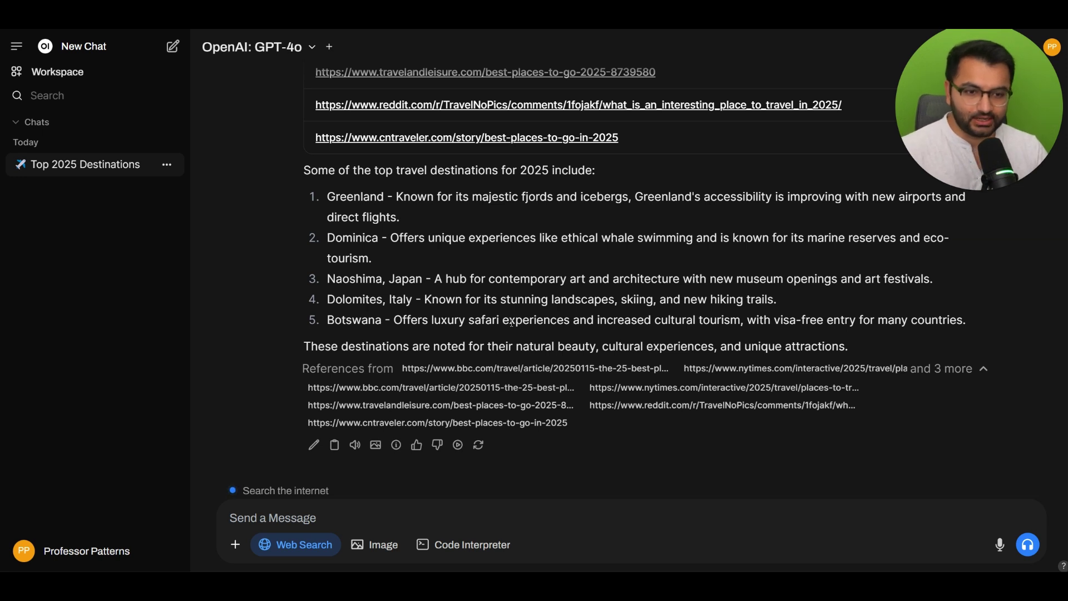
click(128, 551)
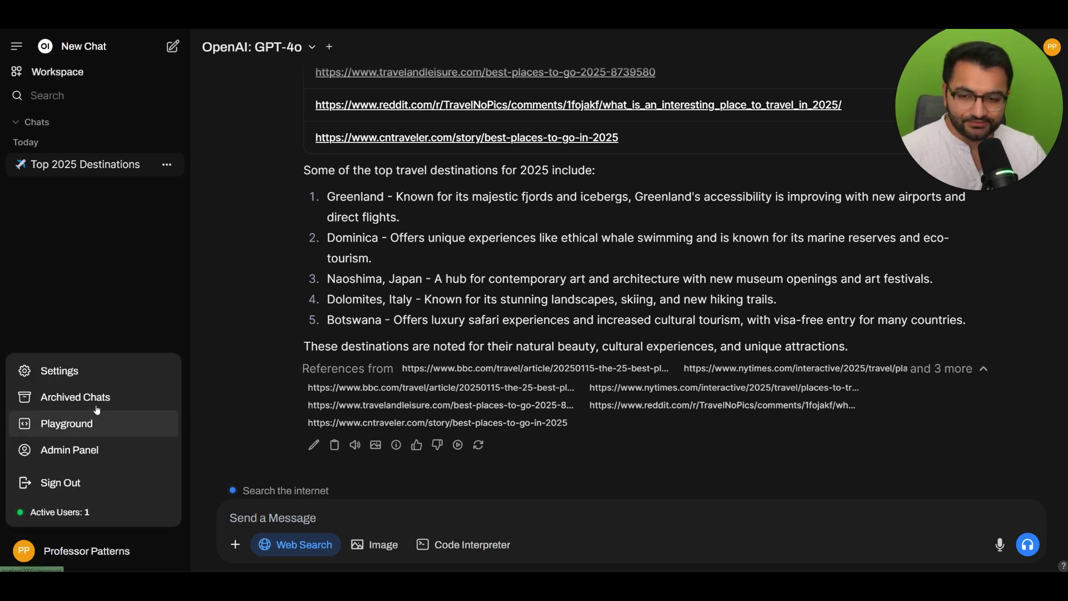
click(86, 448)
click(382, 51)
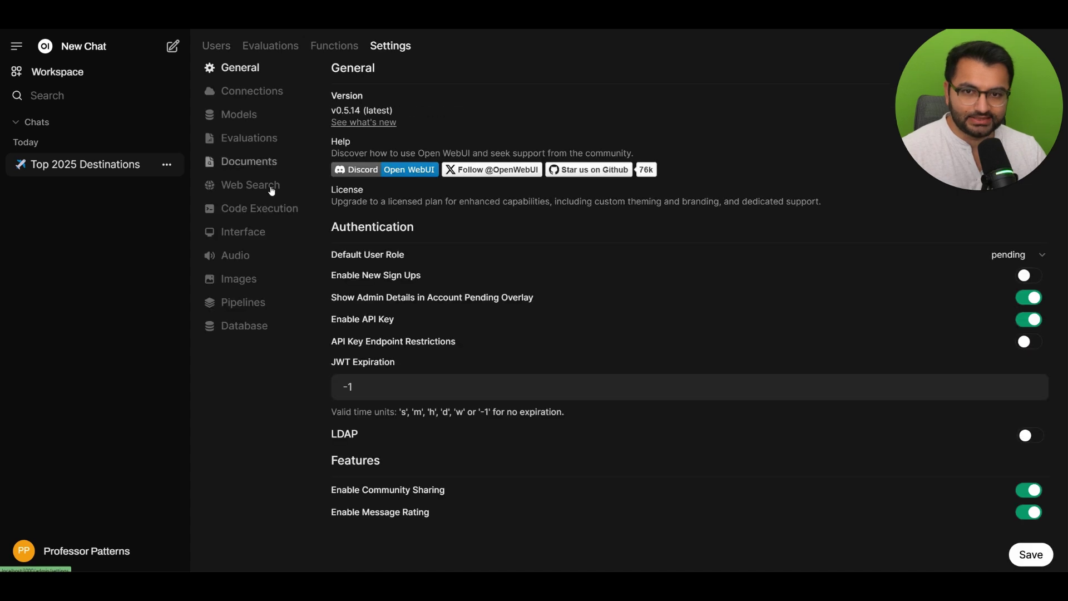
click(240, 186)
double_click(499, 249)
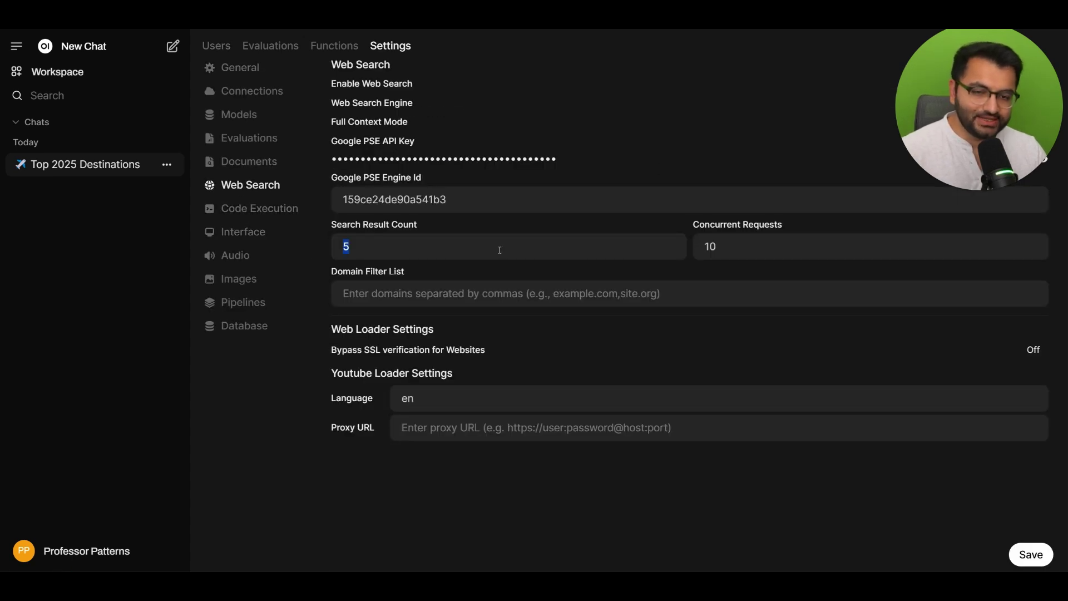
text(20)
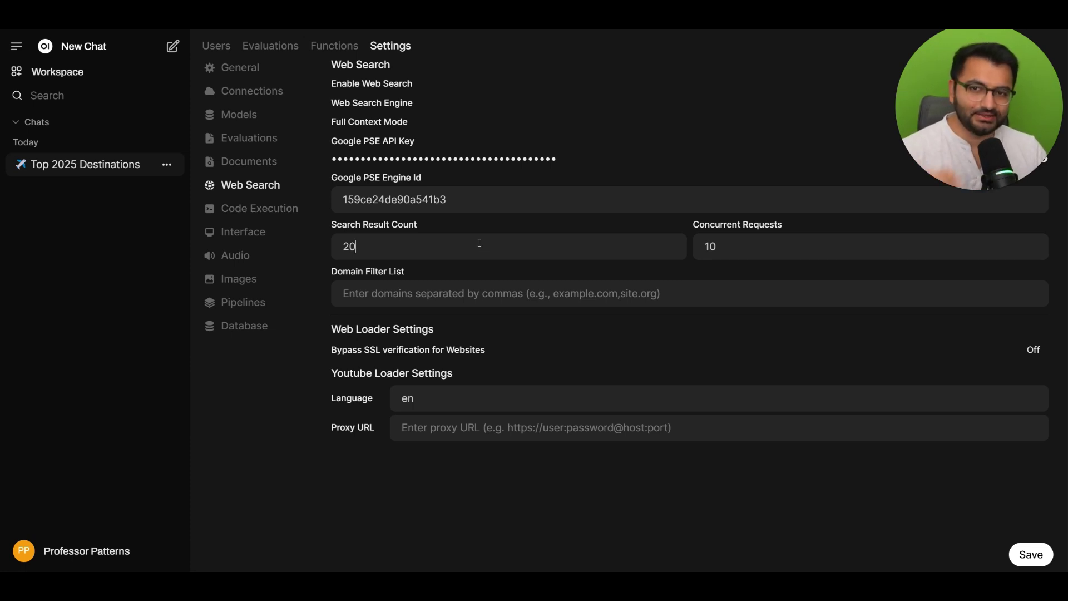
click(477, 247)
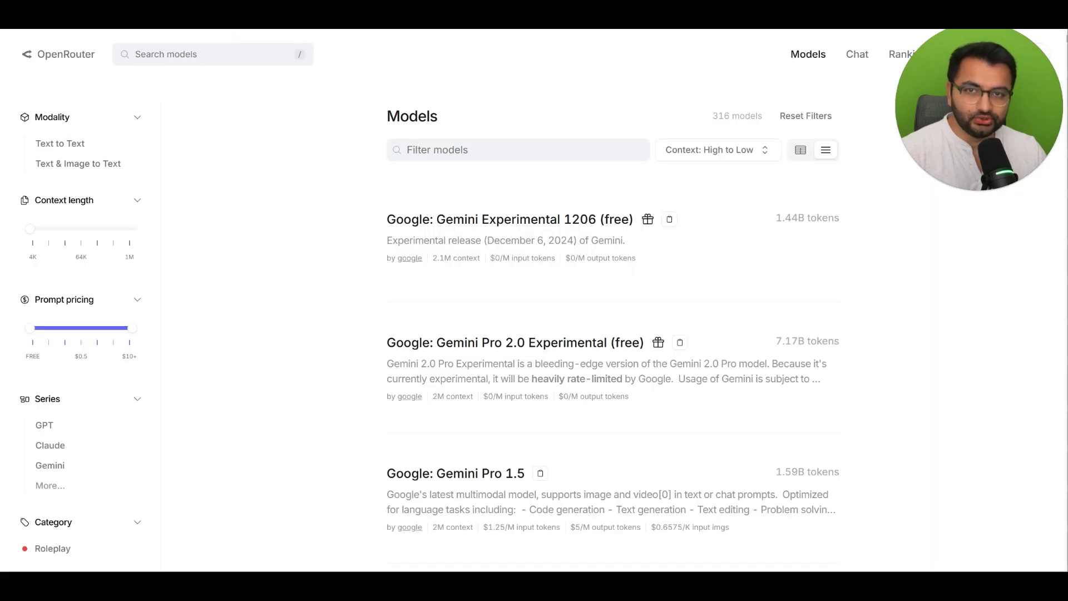
Switch to OpenRouter, sort the models by Context: High to Low, and examine the context length of Google: Gemini Experimental 1206 (free)
click(710, 149)
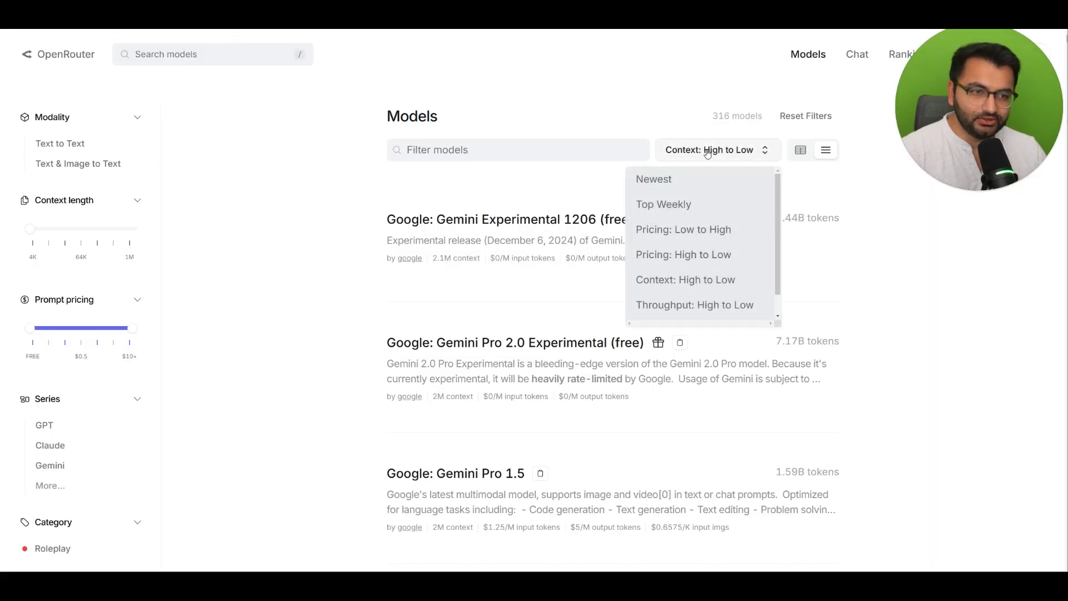
click(664, 286)
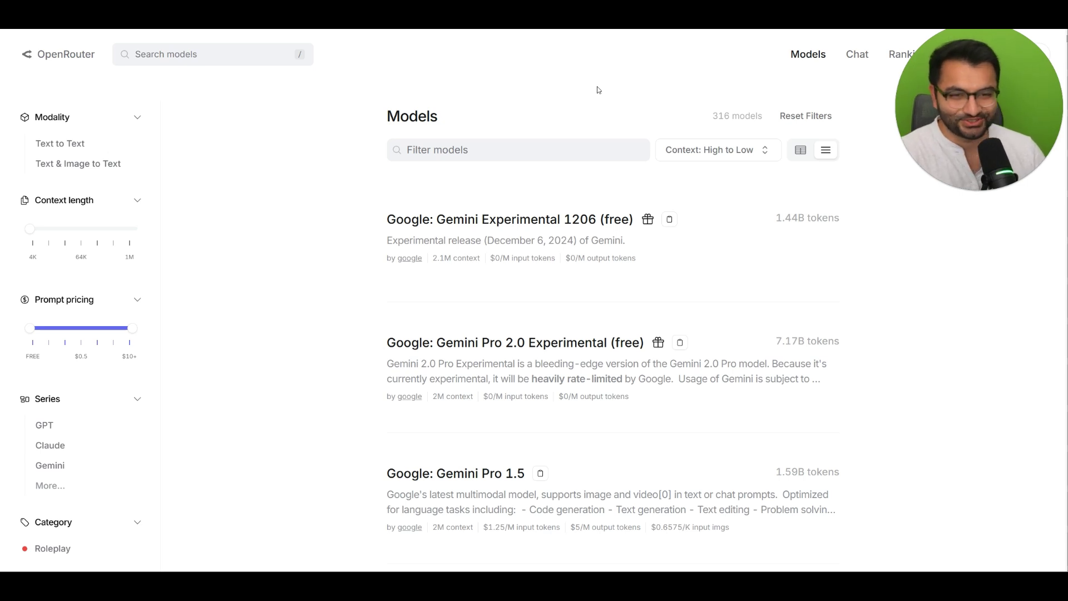
click(711, 150)
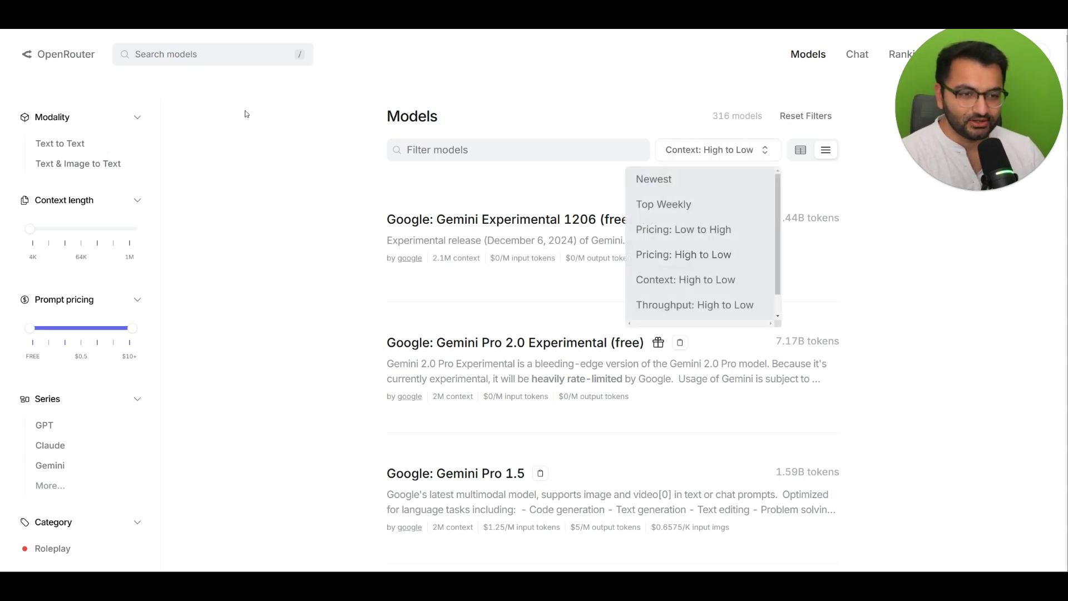
click(471, 131)
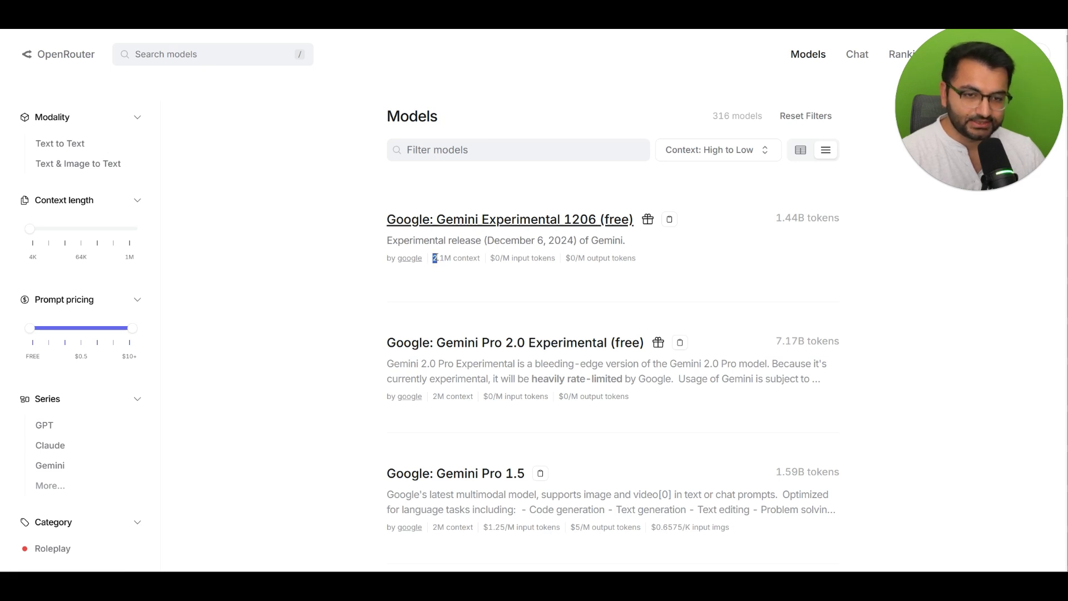
drag(433, 258, 458, 259)
Filter the OpenRouter model list for "openai 4o" and check the context length of OpenAI: ChatGPT-4o
click(455, 159)
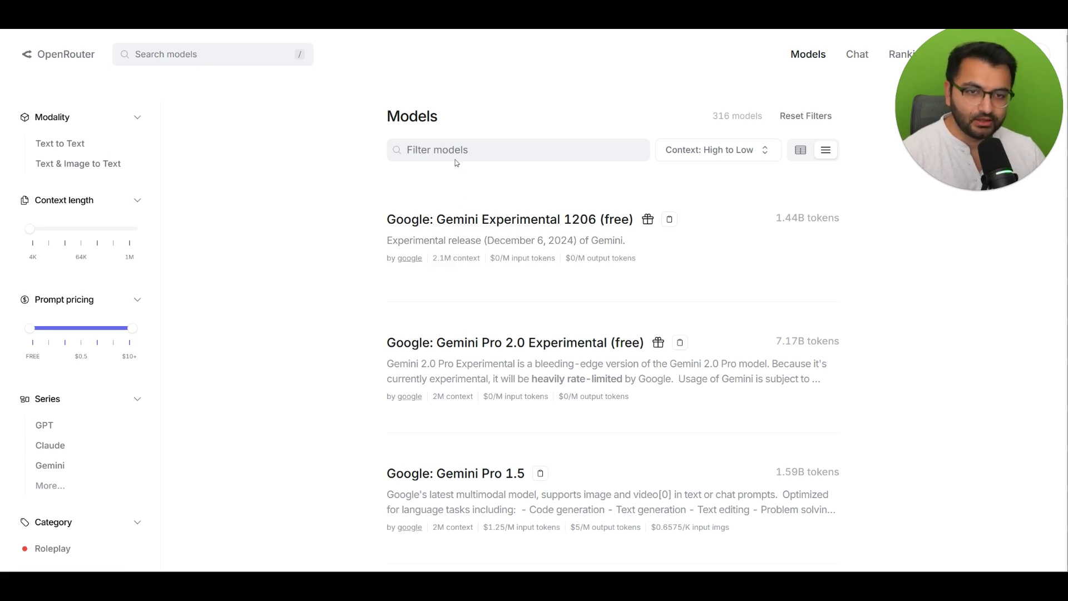
text(openai )
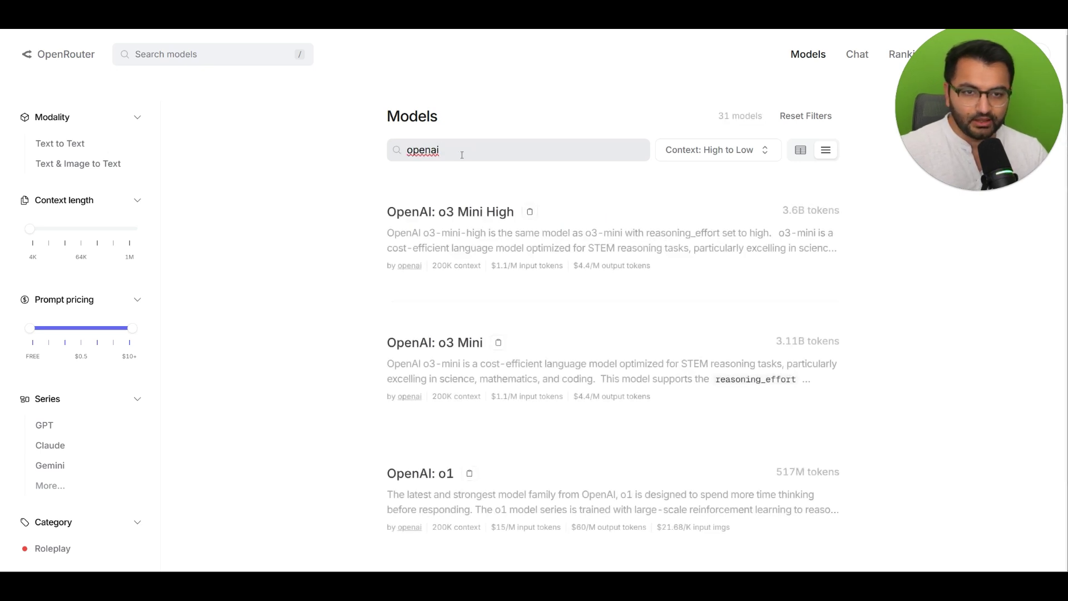
text(4o)
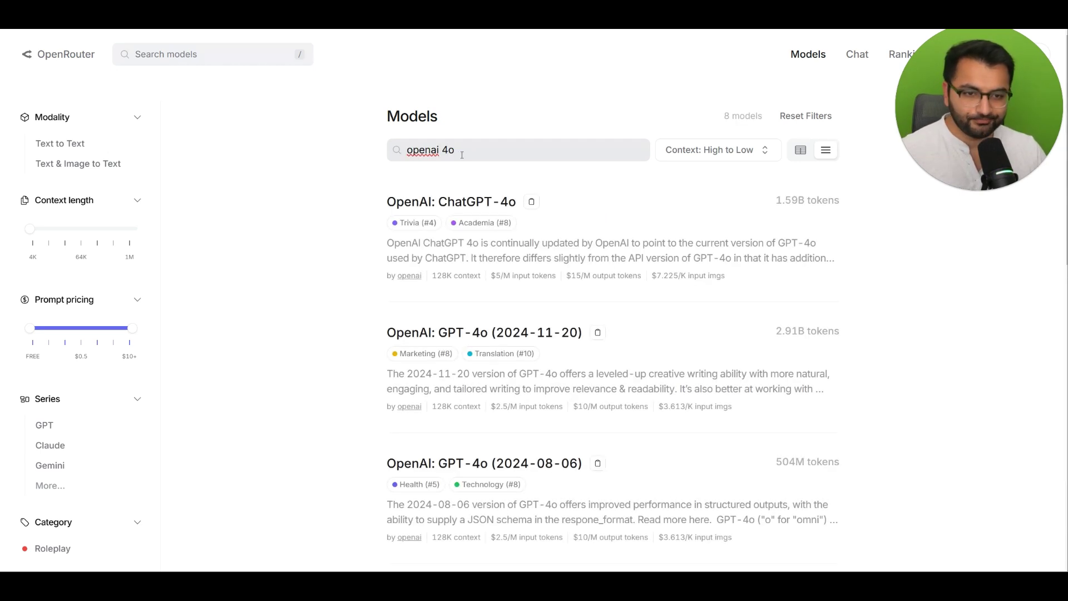
drag(433, 277, 482, 278)
click(483, 278)
Clear the model filter and browse the models with the longest context
drag(521, 156, 452, 119)
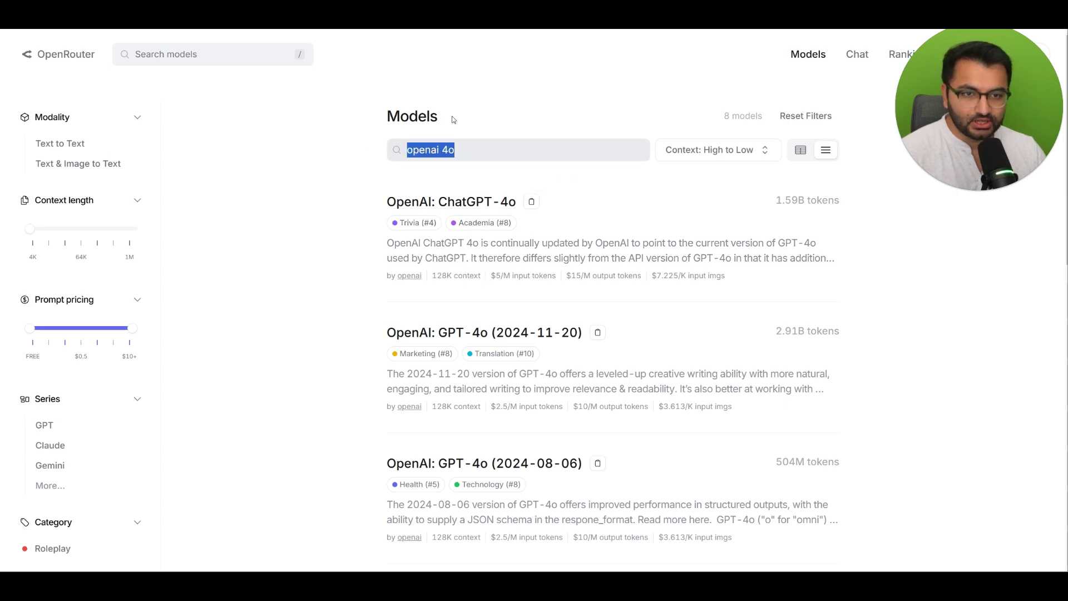
key(BackSpace)
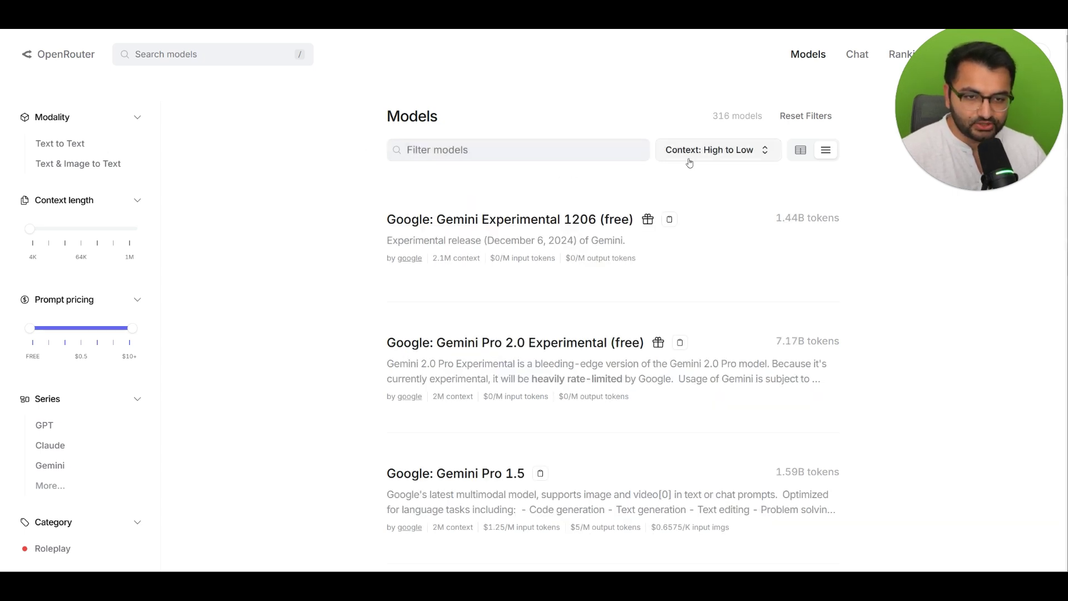
scroll(555, 203, down, 4)
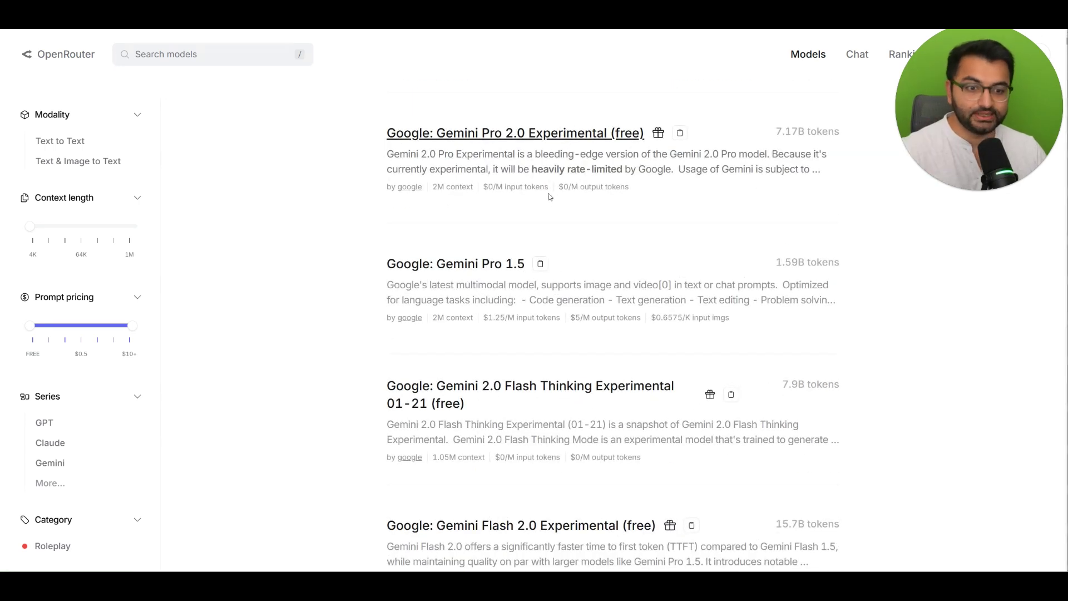
scroll(519, 187, down, 3)
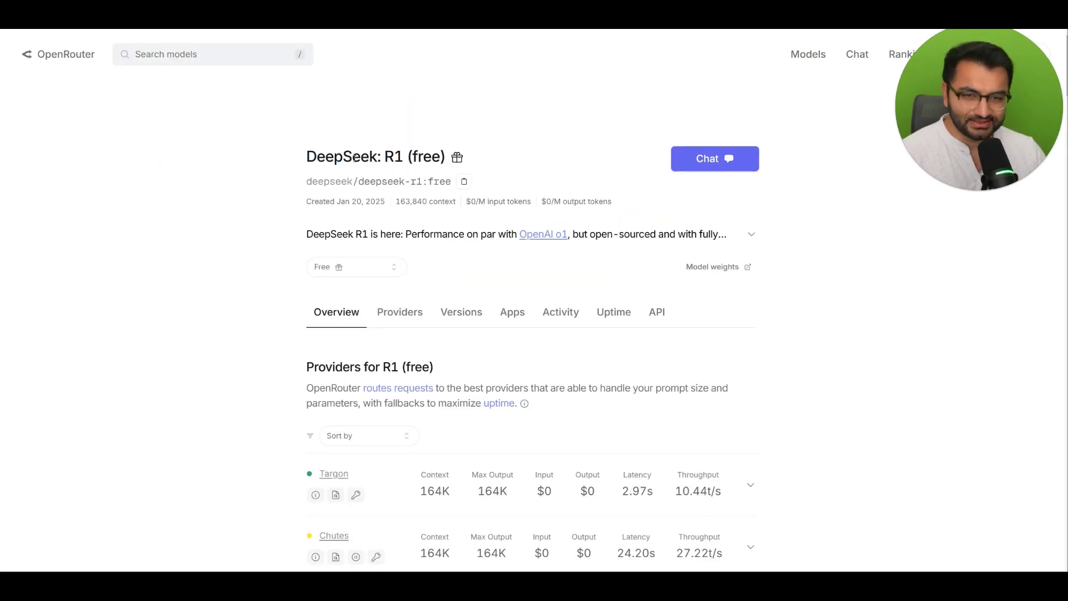
Check the context length on the DeepSeek: R1 (free) model page and review the search result count in Open WebUI's web search settings
drag(354, 159, 408, 158)
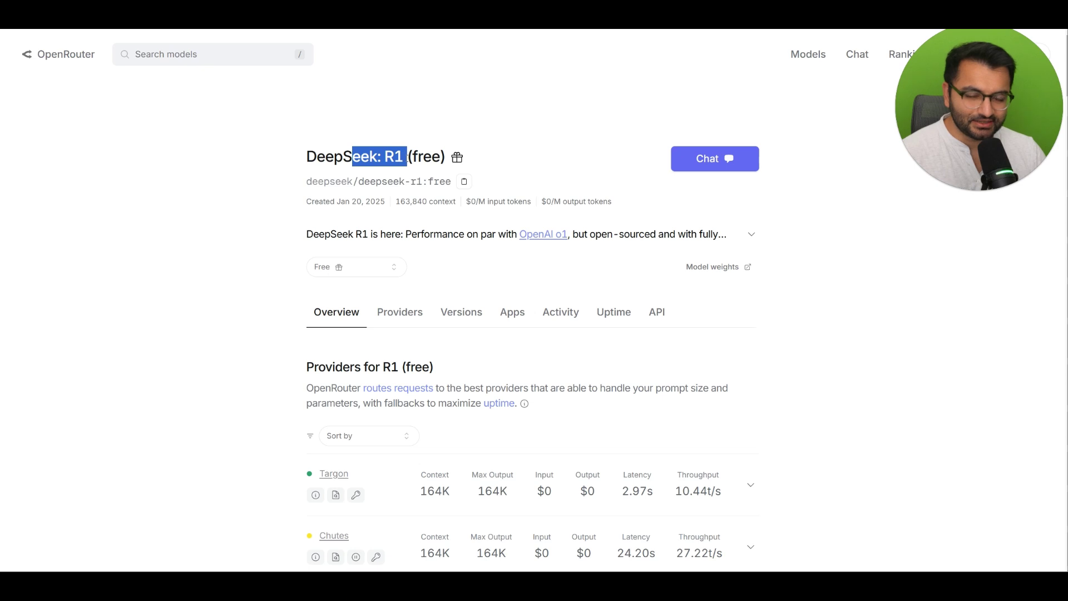
click(454, 204)
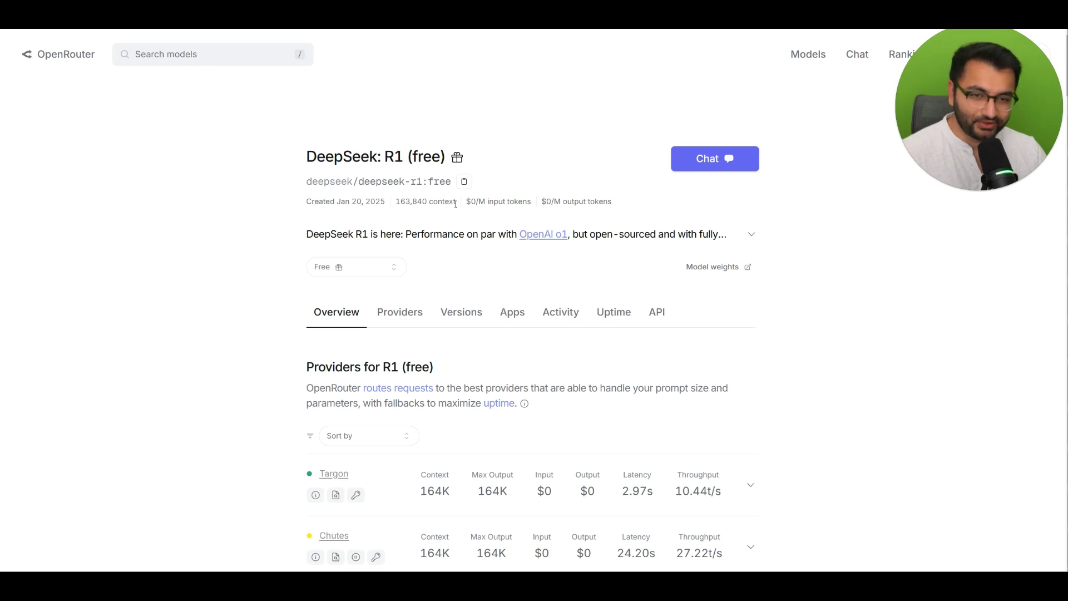
drag(395, 202, 503, 202)
click(468, 202)
click(503, 202)
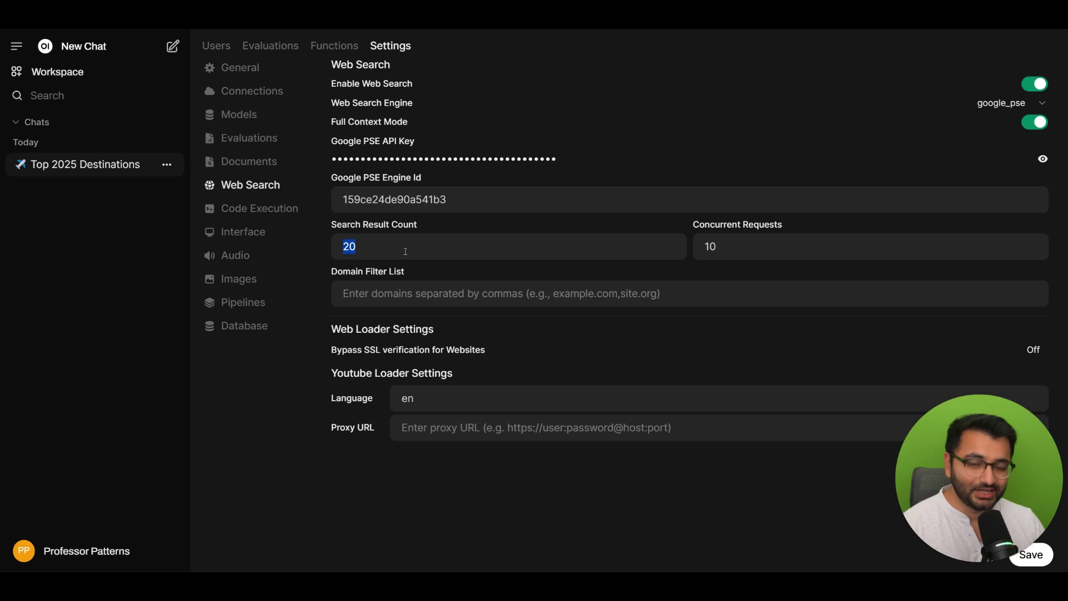
drag(359, 249, 325, 253)
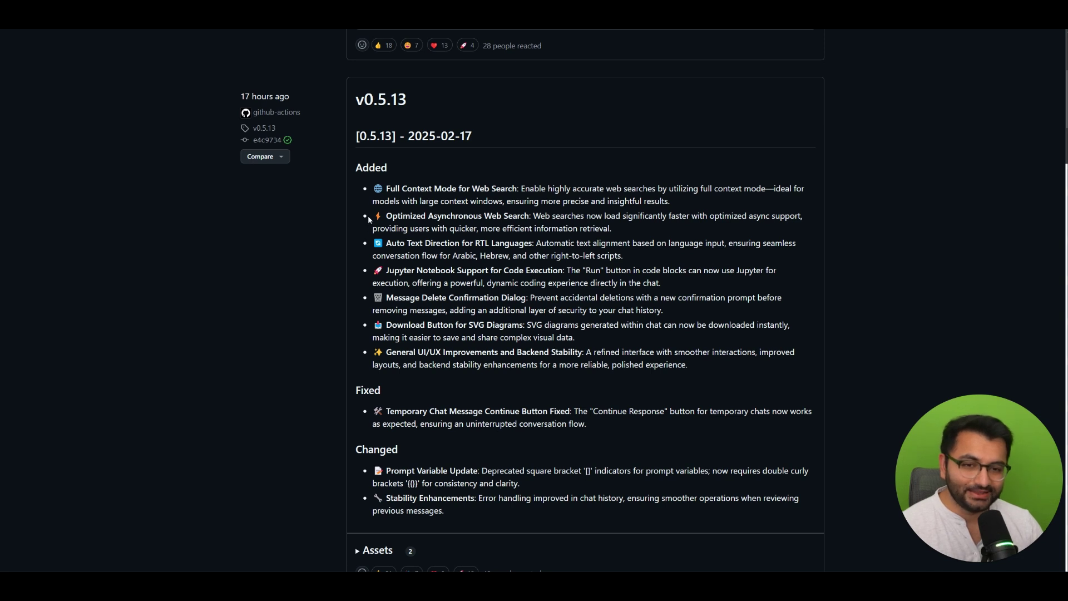
Read the v0.5.13 release notes on Optimized Asynchronous Web Search and Auto Text Direction for RTL Languages
drag(370, 216, 686, 226)
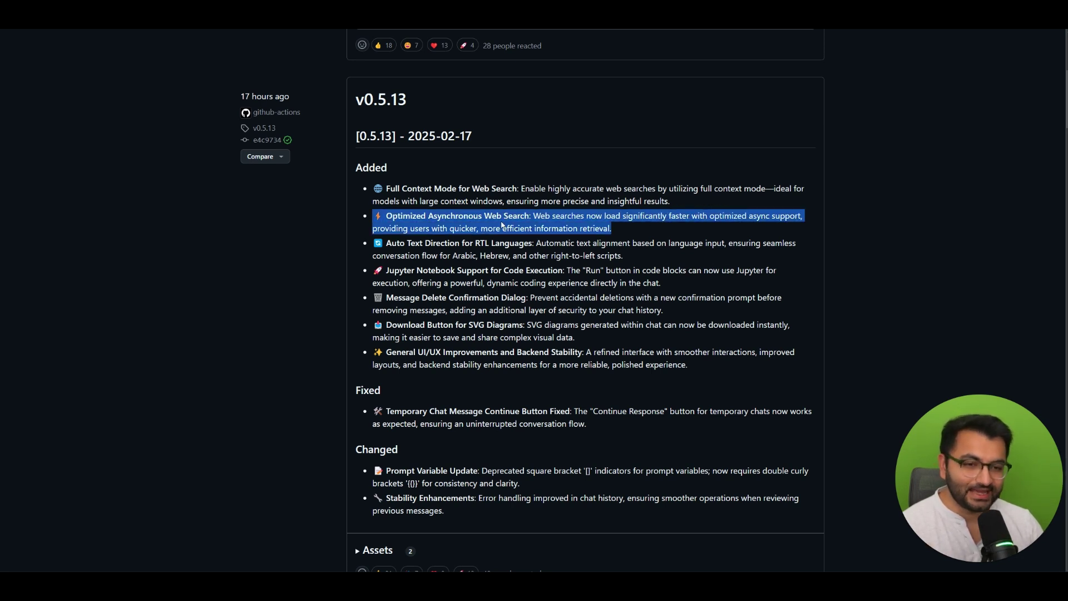
drag(533, 217, 695, 228)
click(699, 228)
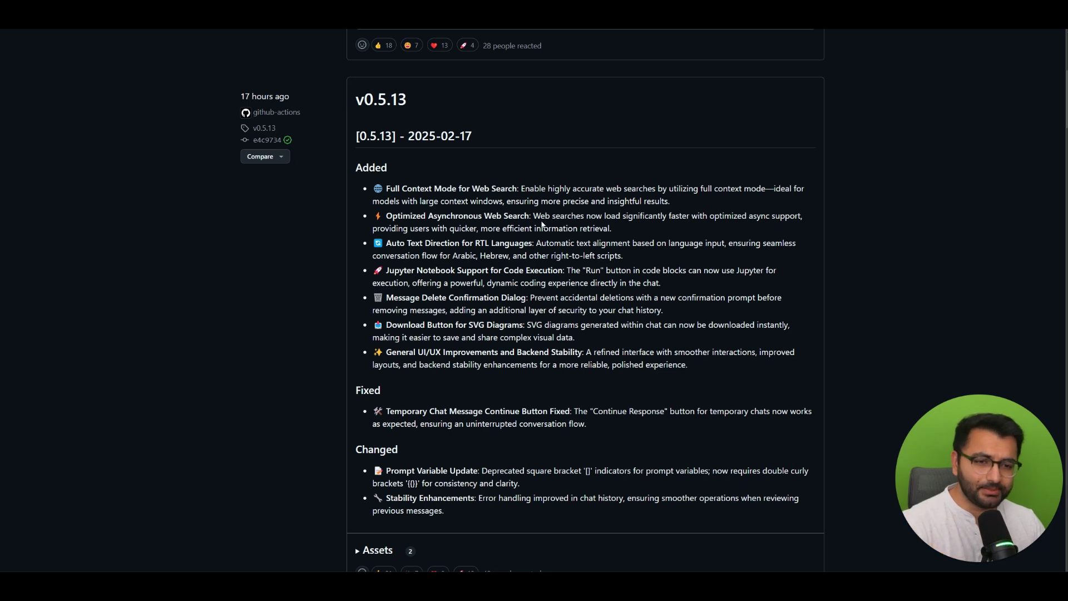
drag(616, 230, 376, 198)
click(376, 199)
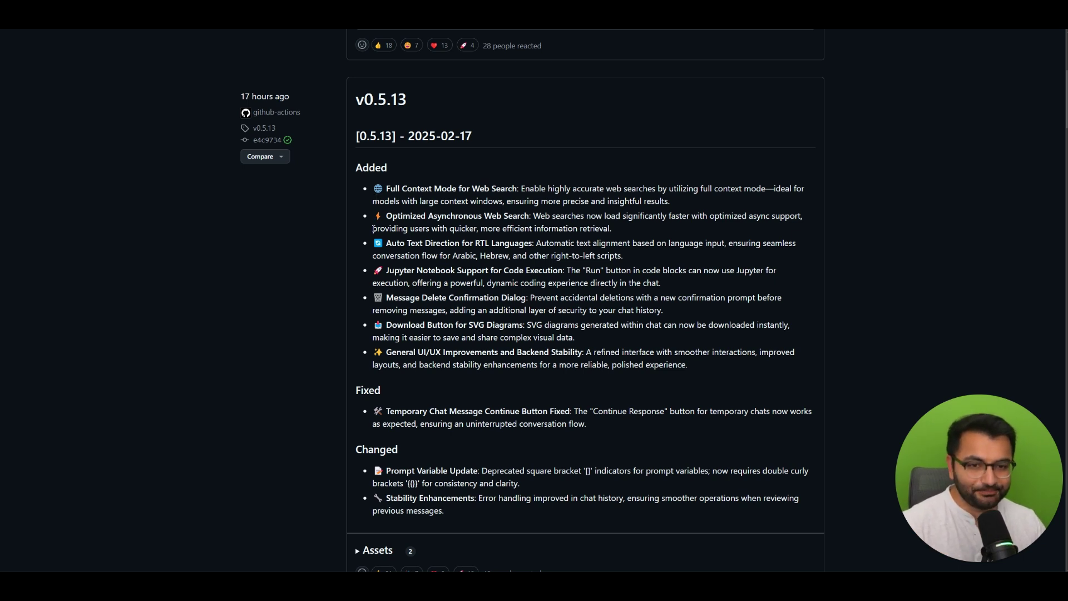
drag(374, 247, 533, 244)
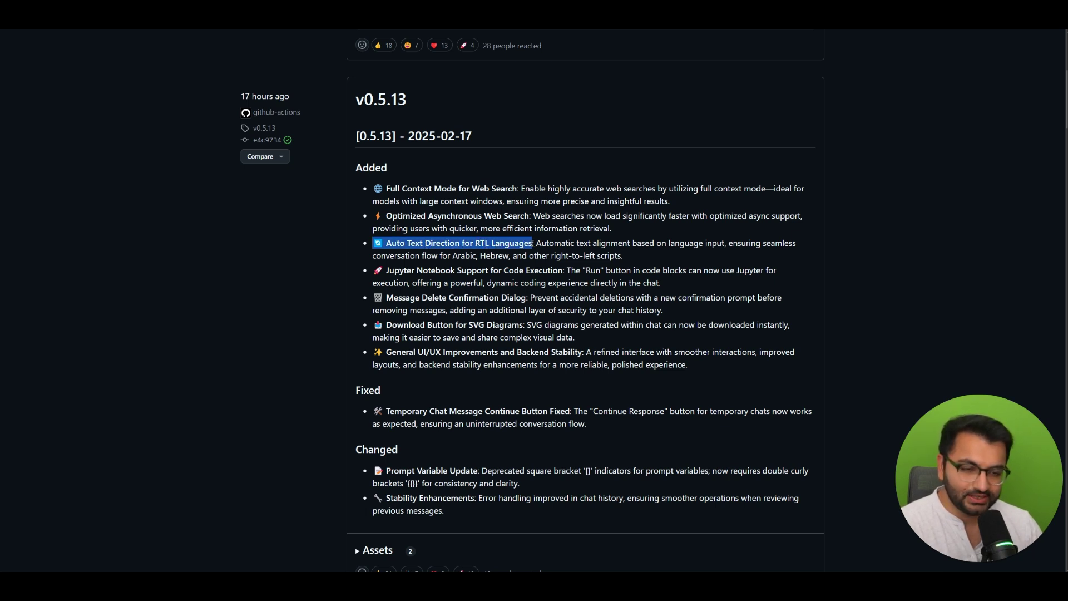
click(533, 244)
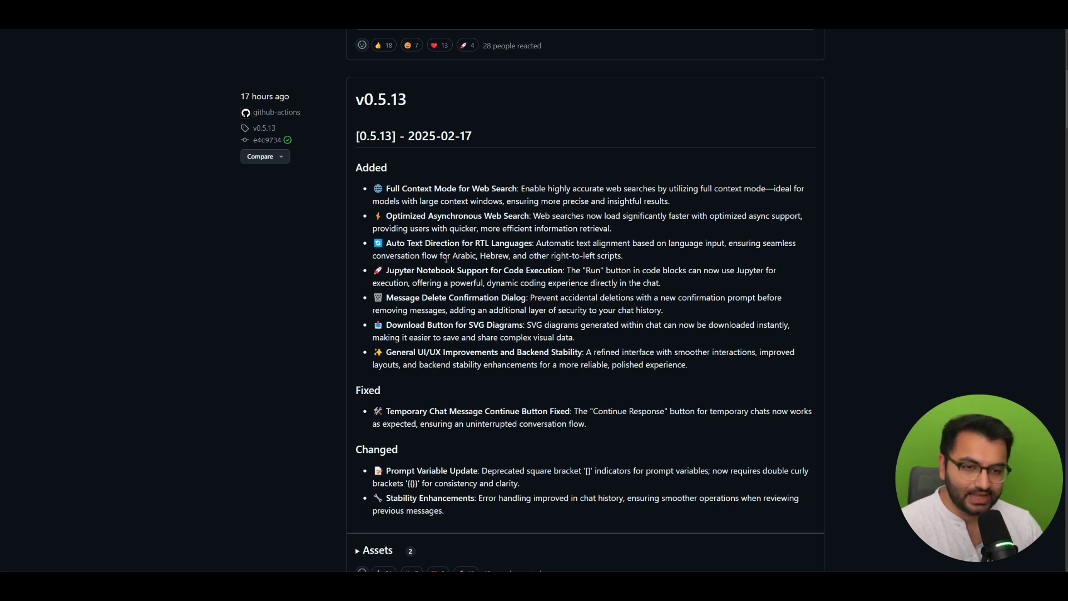
drag(442, 257, 472, 257)
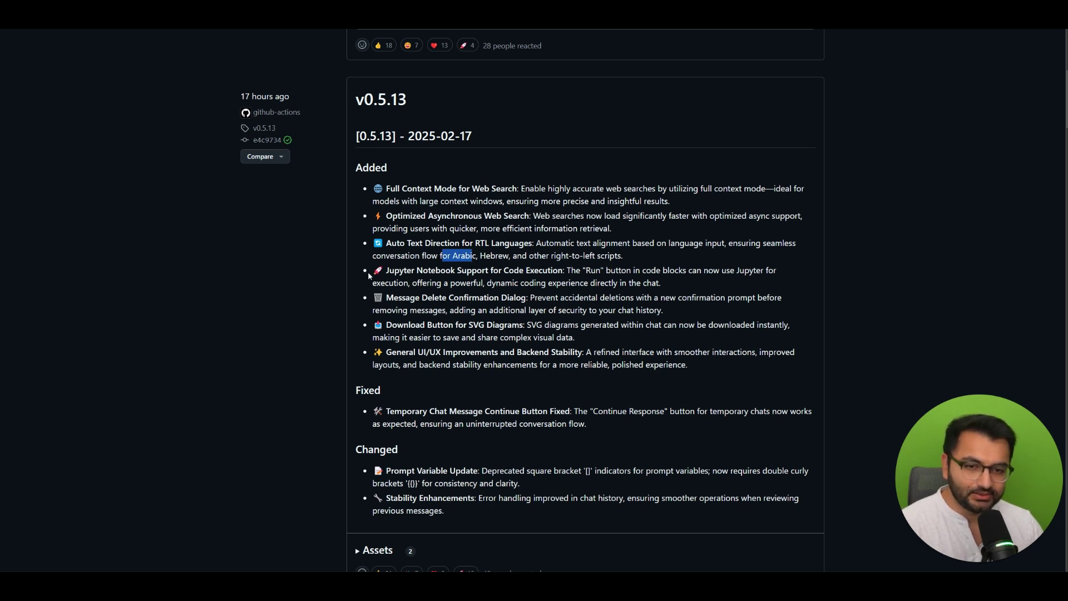
Read the v0.5.13 release notes on Jupyter Notebook Support for Code Execution and the Message Delete Confirmation Dialog
drag(369, 275, 434, 282)
click(566, 270)
click(655, 282)
click(435, 282)
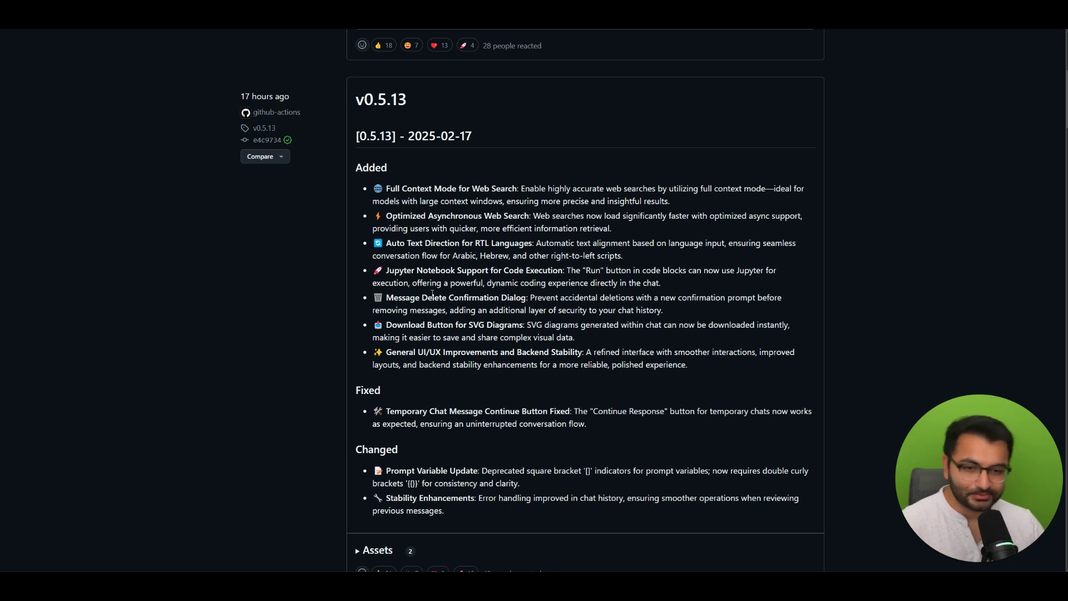
drag(373, 300, 452, 310)
click(405, 280)
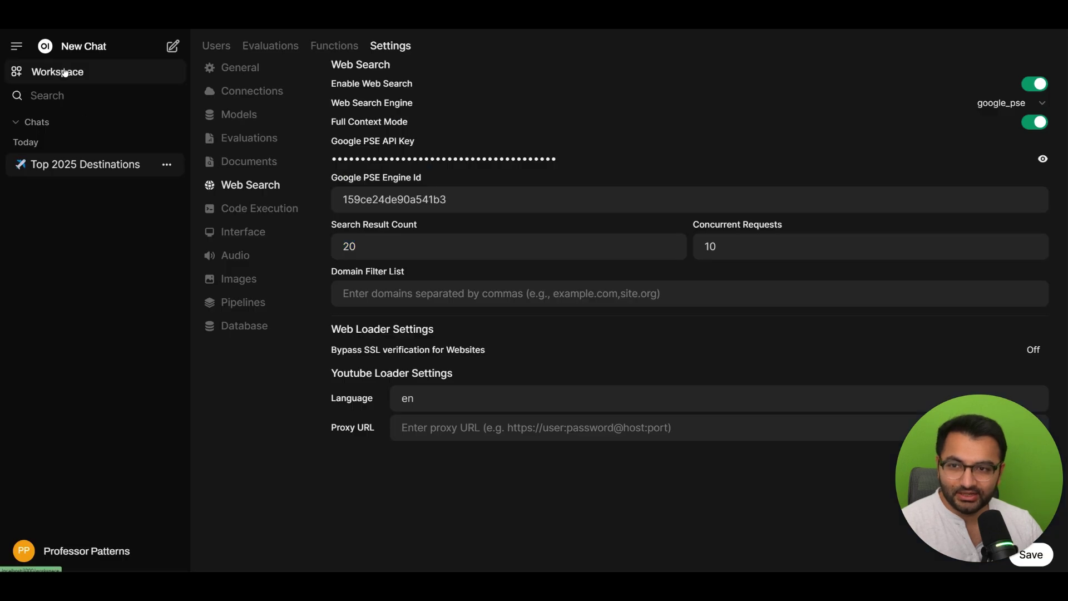
Switch to Open WebUI and delete the "Top 2025 Destinations" chat, reading the confirmation dialog before confirming
click(59, 72)
click(93, 165)
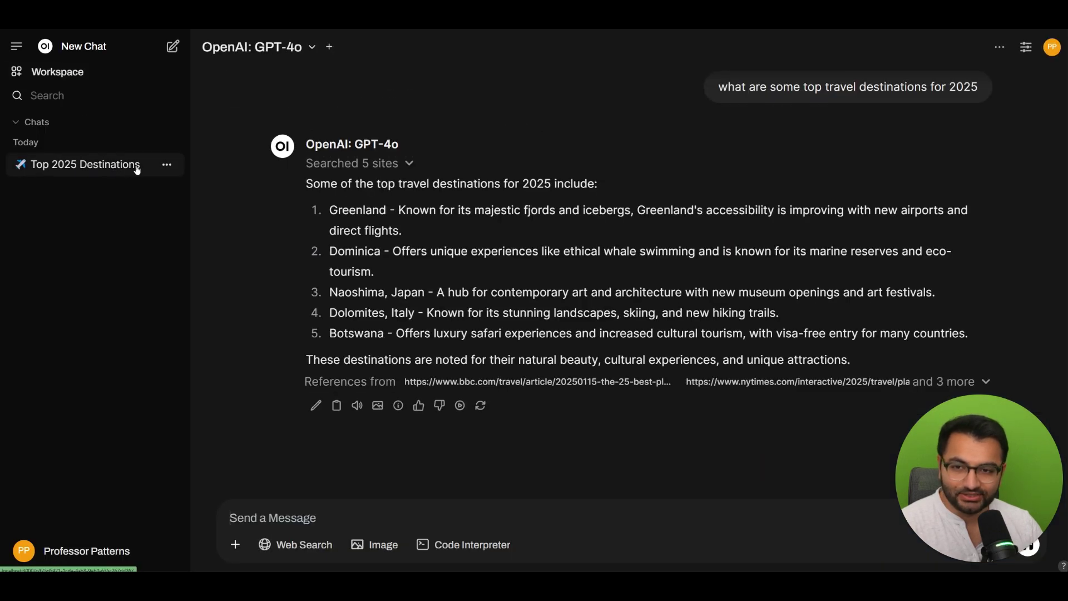
click(167, 165)
click(202, 329)
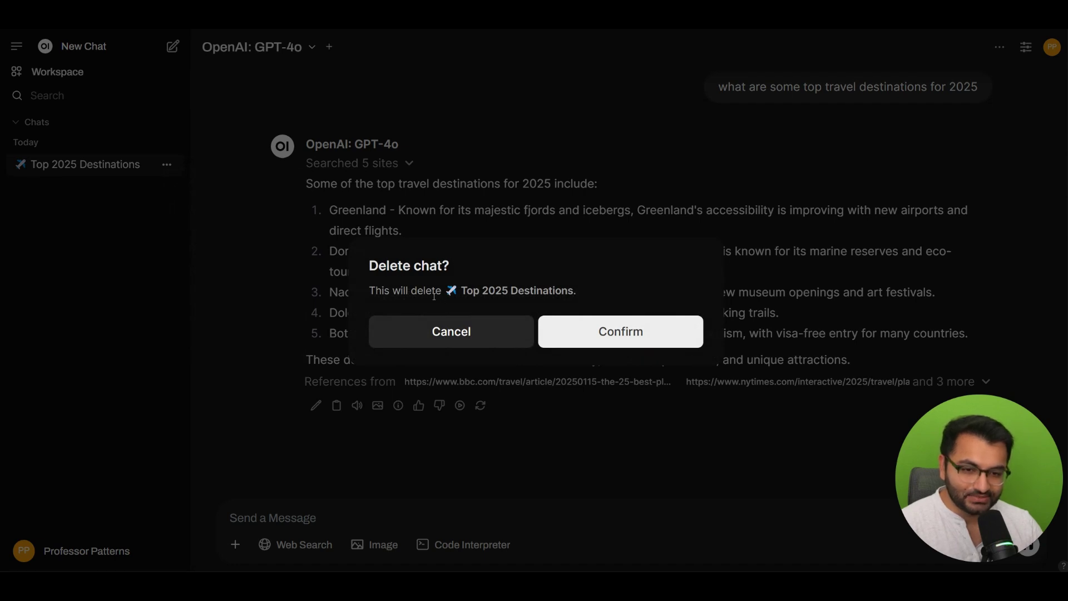
drag(480, 291, 518, 290)
click(620, 332)
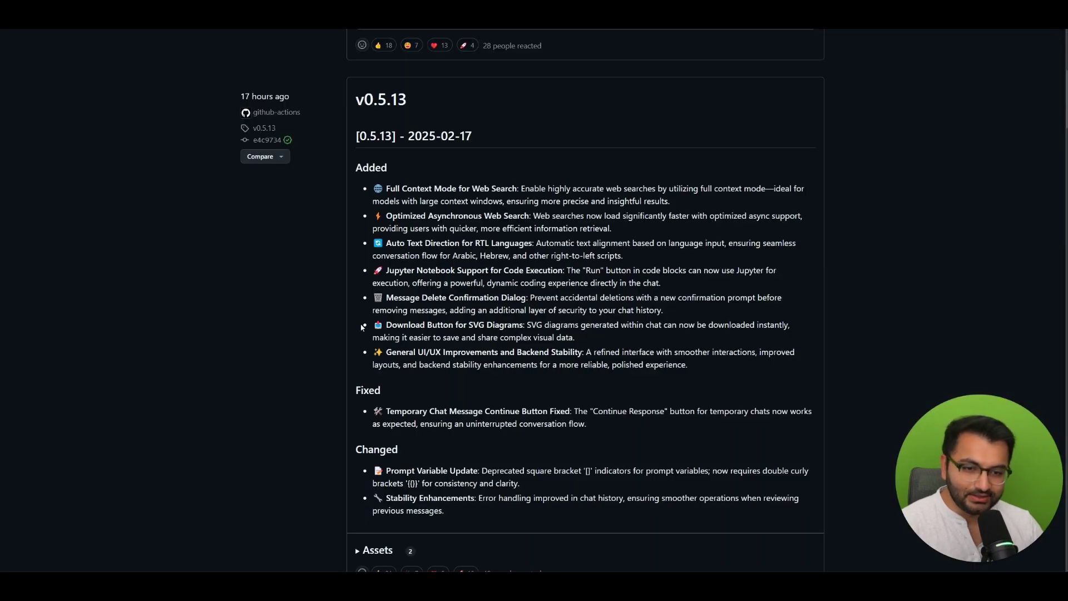
Read the remaining v0.5.13 release notes, from Download Button for SVG Diagrams through the Prompt Variable Update
drag(373, 325, 457, 338)
drag(373, 352, 582, 352)
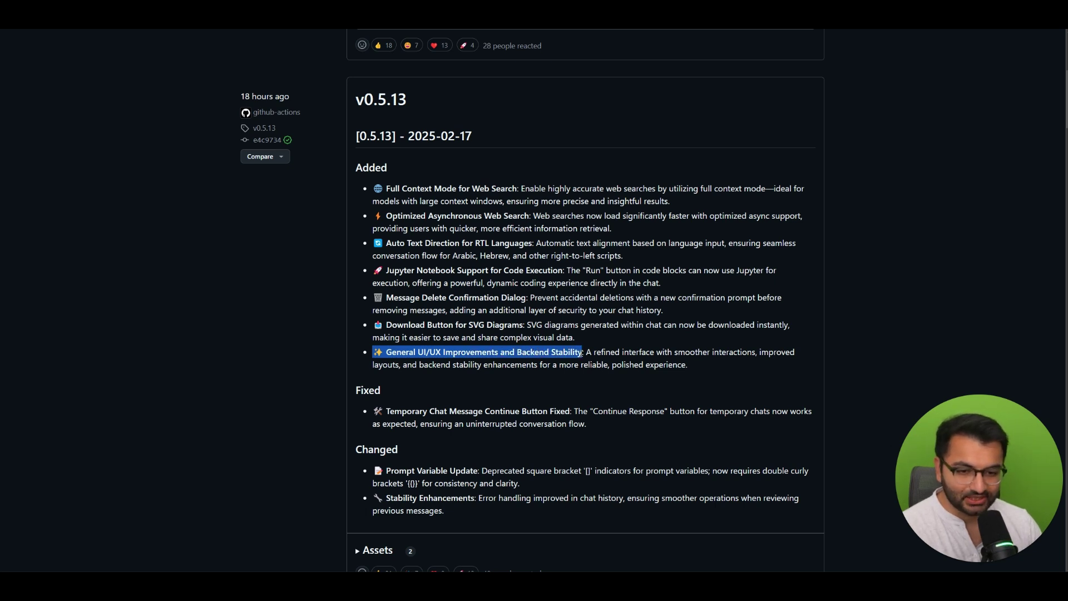
click(389, 434)
drag(391, 471, 523, 485)
click(751, 473)
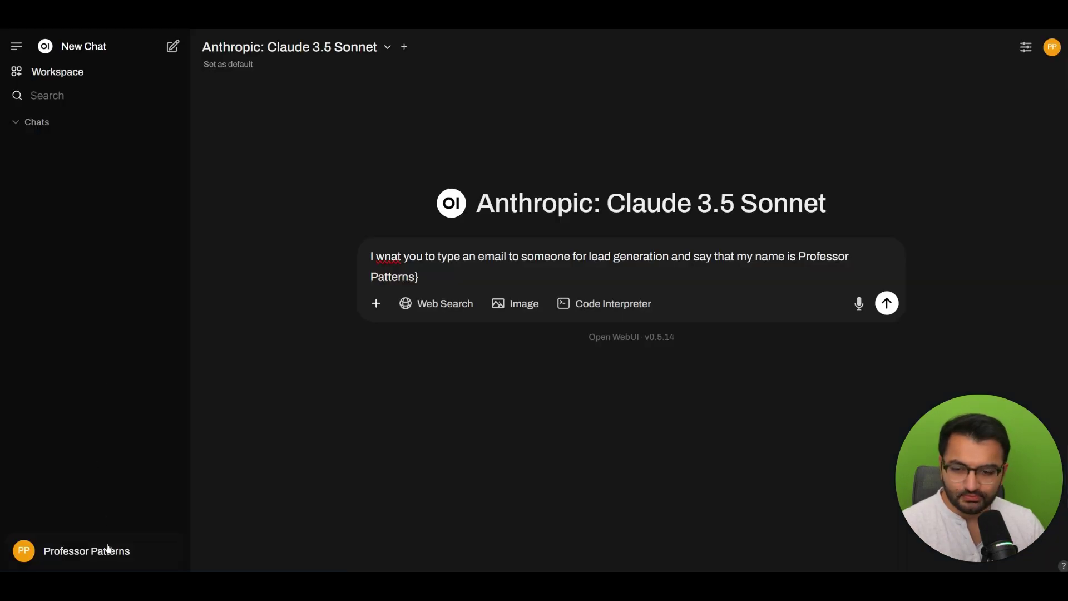
Open the Generate Email prompt for editing and remove the malformed curly-bracket placeholder after "my name is"
click(57, 72)
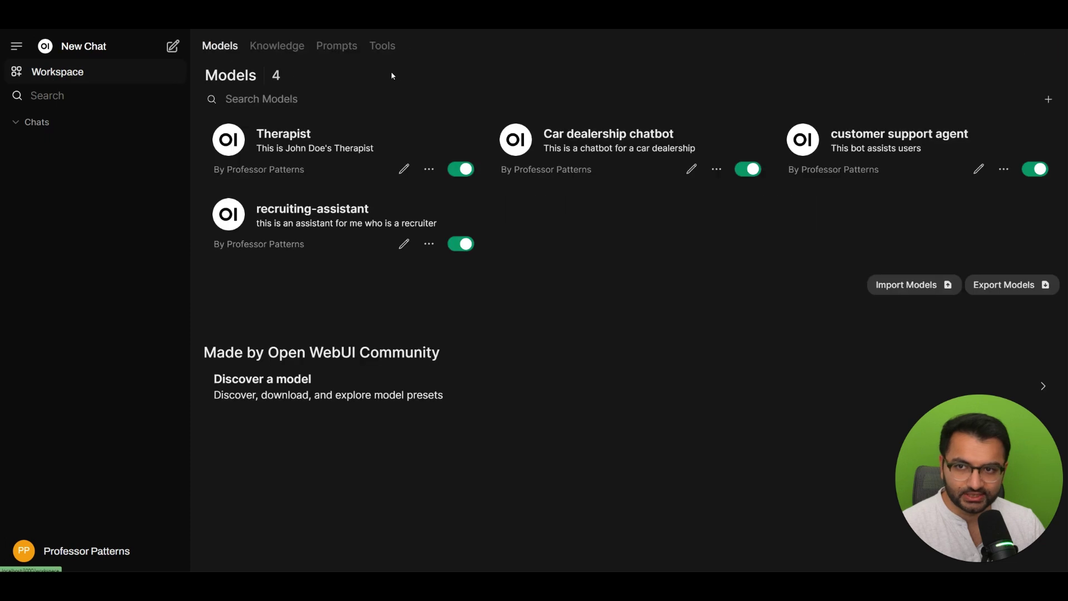
click(334, 47)
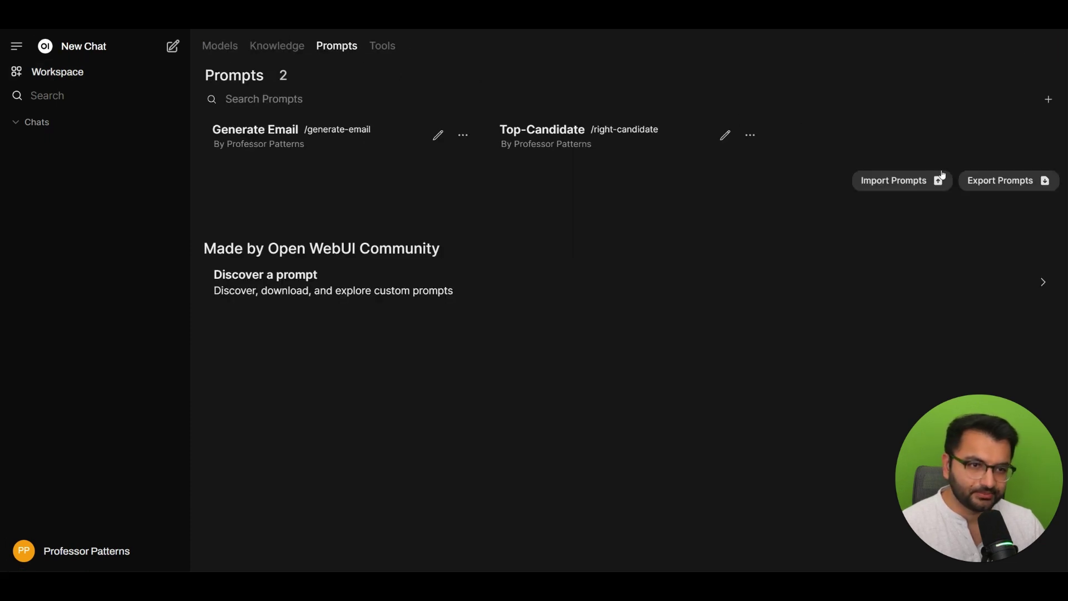
click(356, 138)
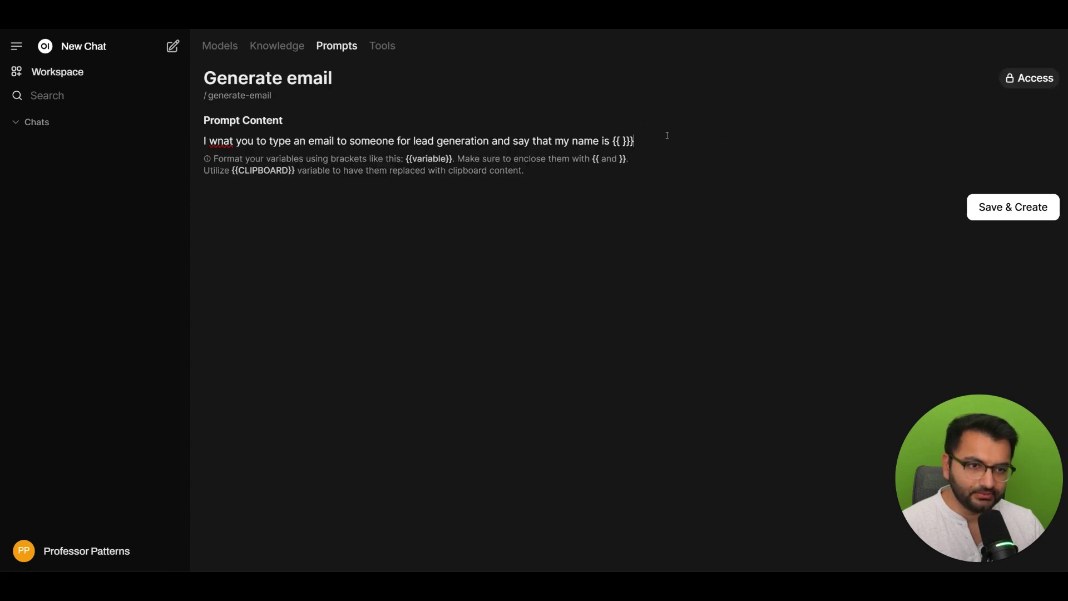
key(BackSpace)
key(BackSpace)
key(BackSpace)
key(BackSpace)
key(BackSpace)
key(BackSpace)
text([])
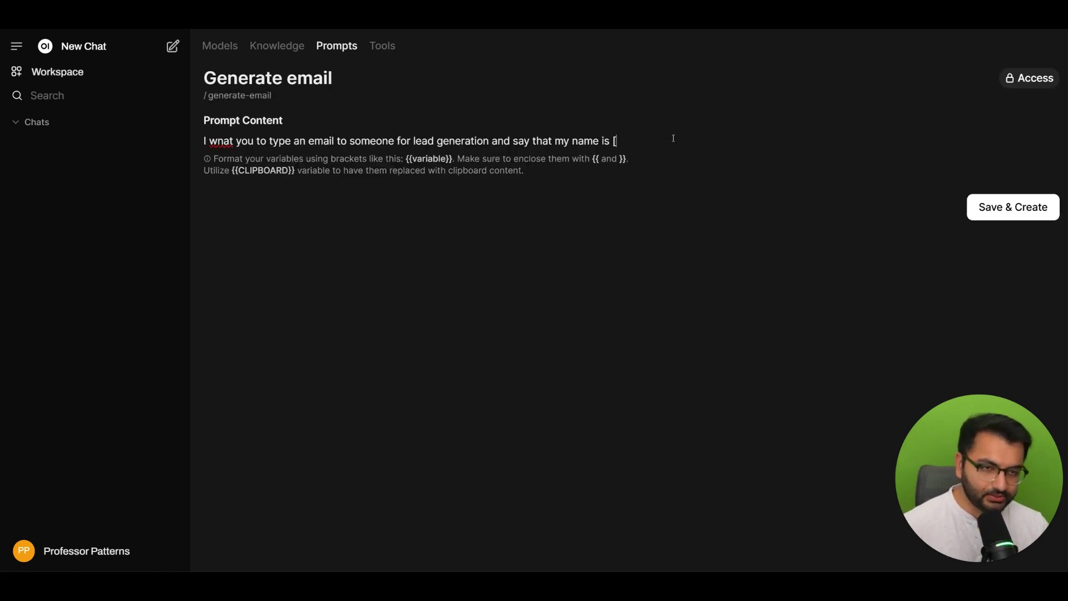
key(BackSpace)
key(BackSpace)
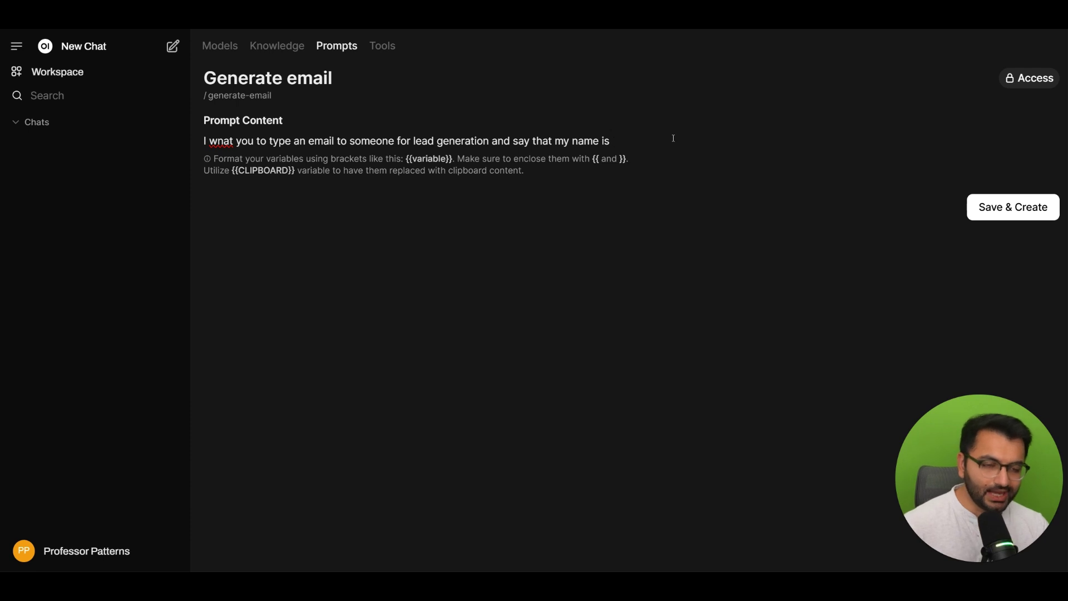
Add the placeholder {{variable}} after "my name is" in the prompt content and save the prompt
text({{}})
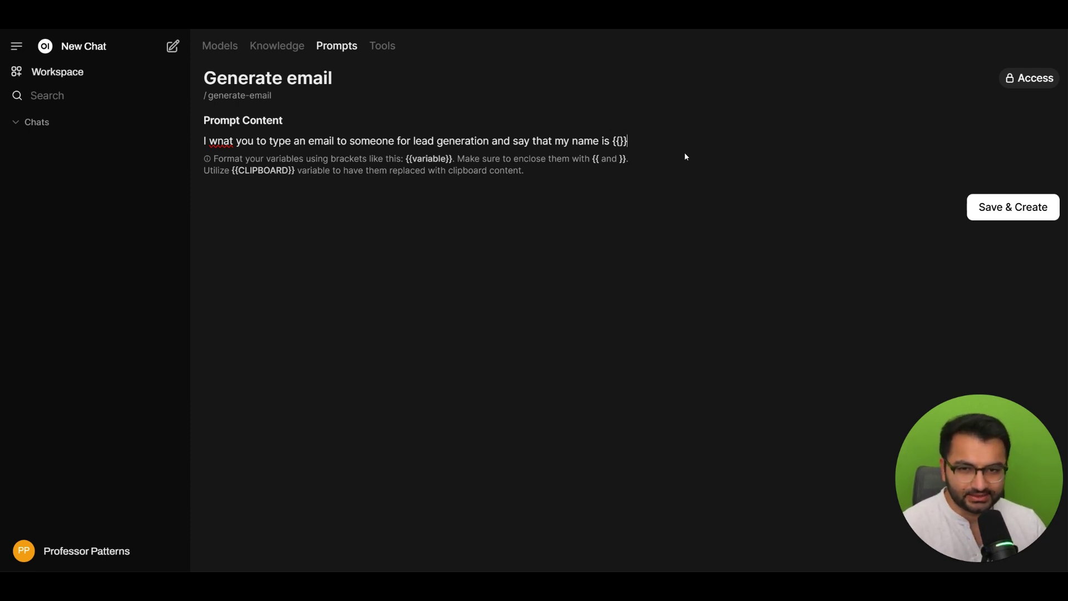
drag(573, 161, 605, 160)
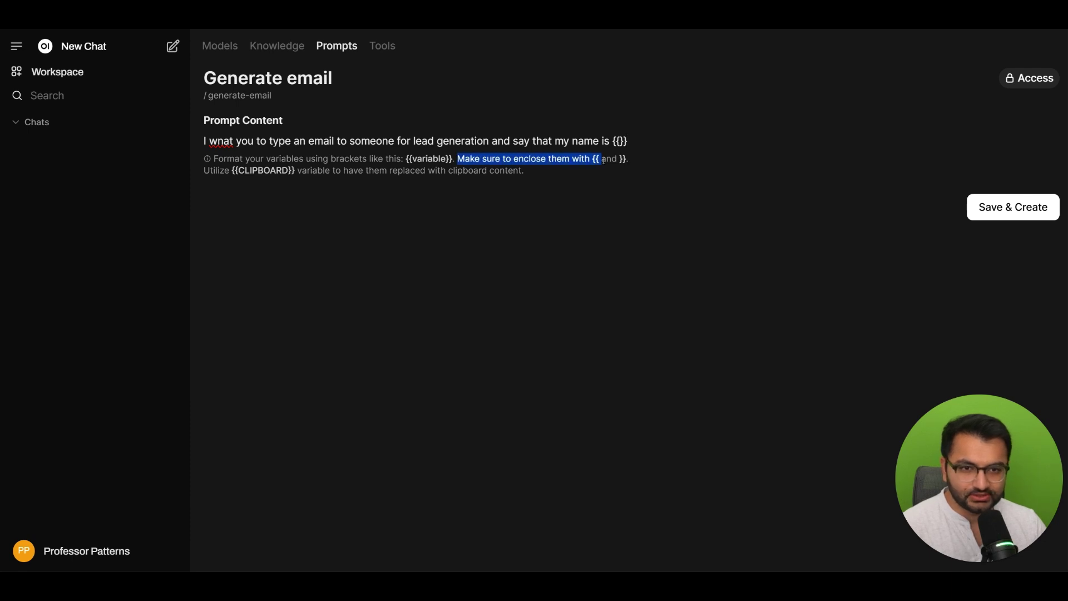
click(604, 160)
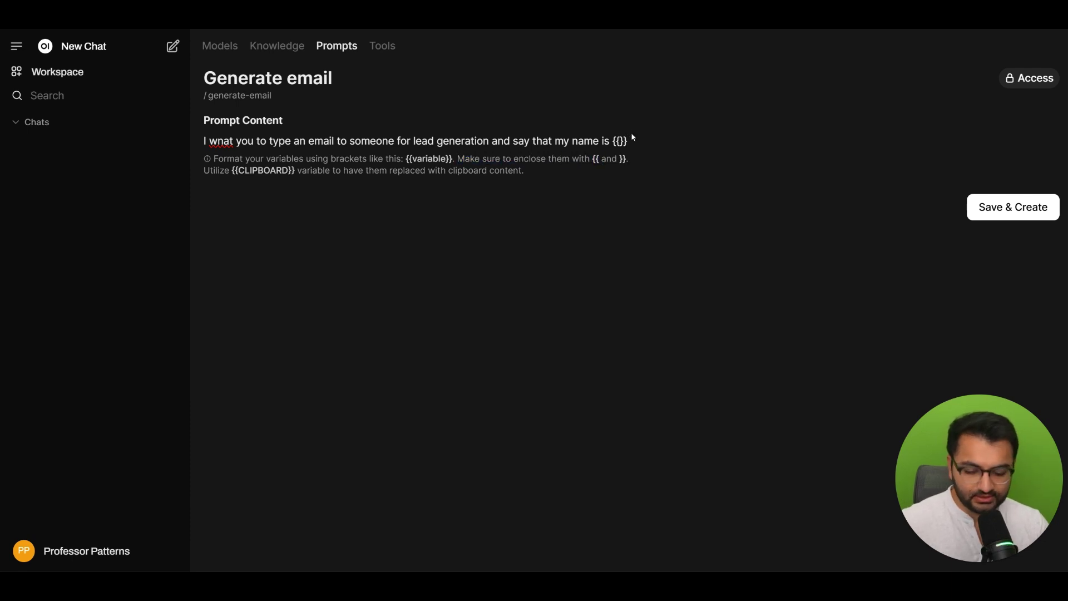
text(variable)
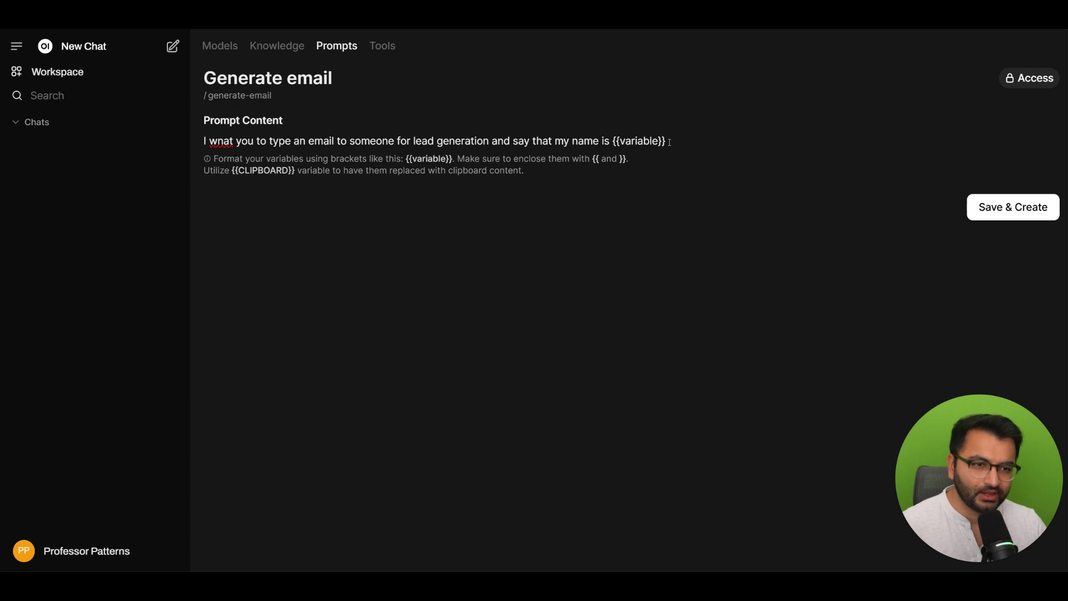
click(1034, 211)
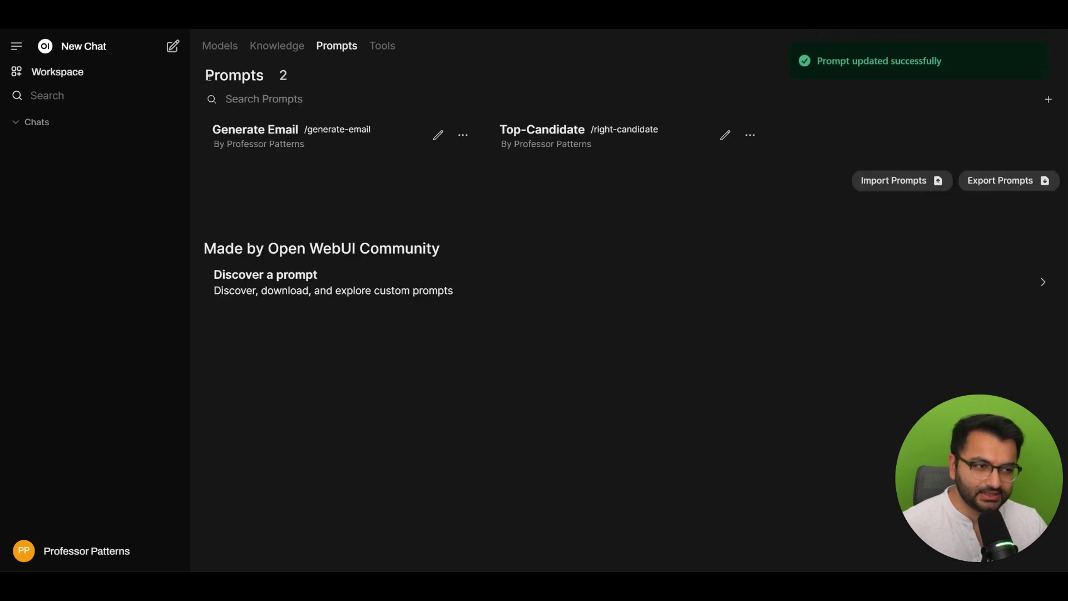
Start a new chat and insert the /generate-email prompt into the message
click(100, 46)
text(/)
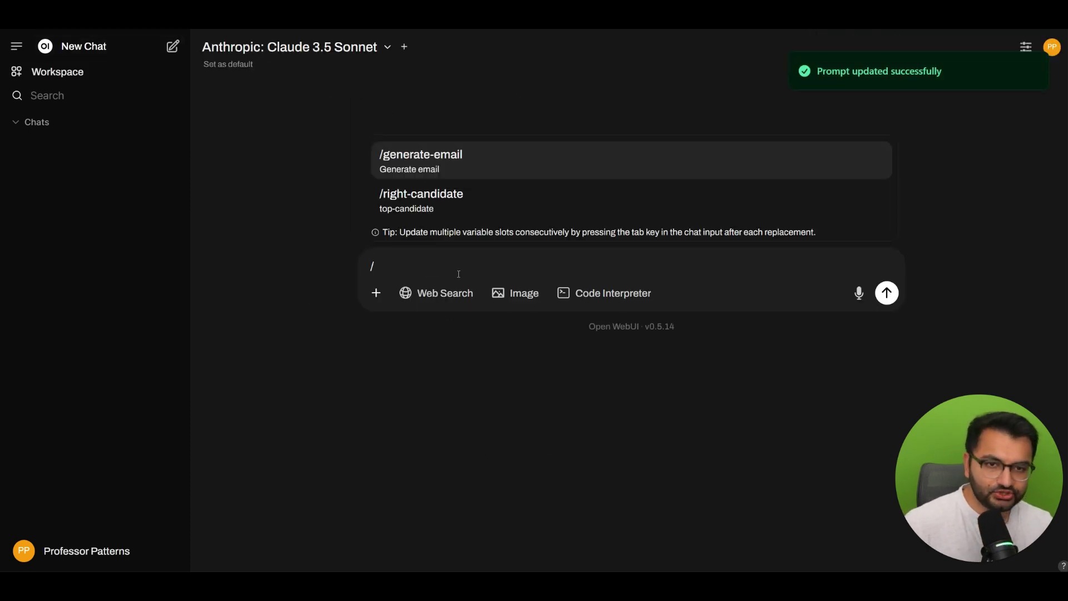
key(Return)
Replace the {{variable}} placeholder in the chat message with the sender's name
key(Caps_Lock)
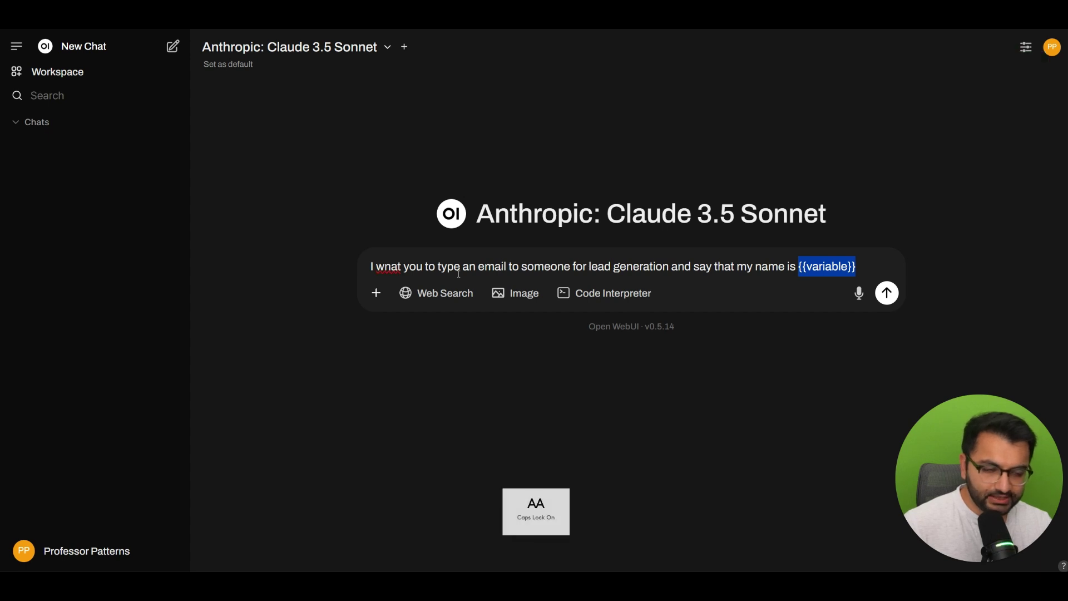
text(P)
key(Caps_Lock)
text(rofessor)
key(Caps_Lock)
text(P)
key(Caps_Lock)
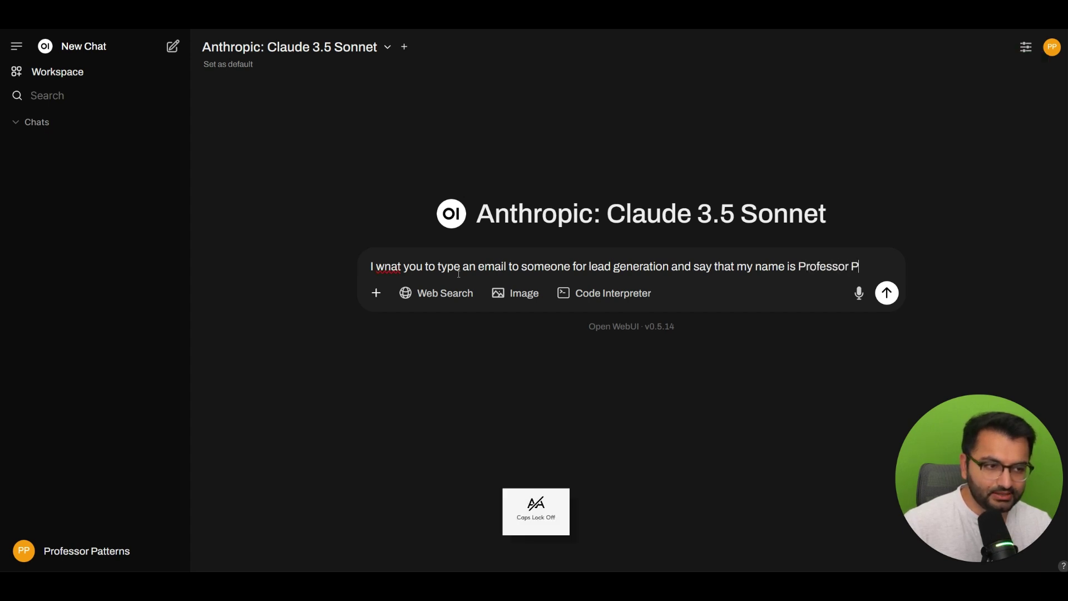
text(atterns)
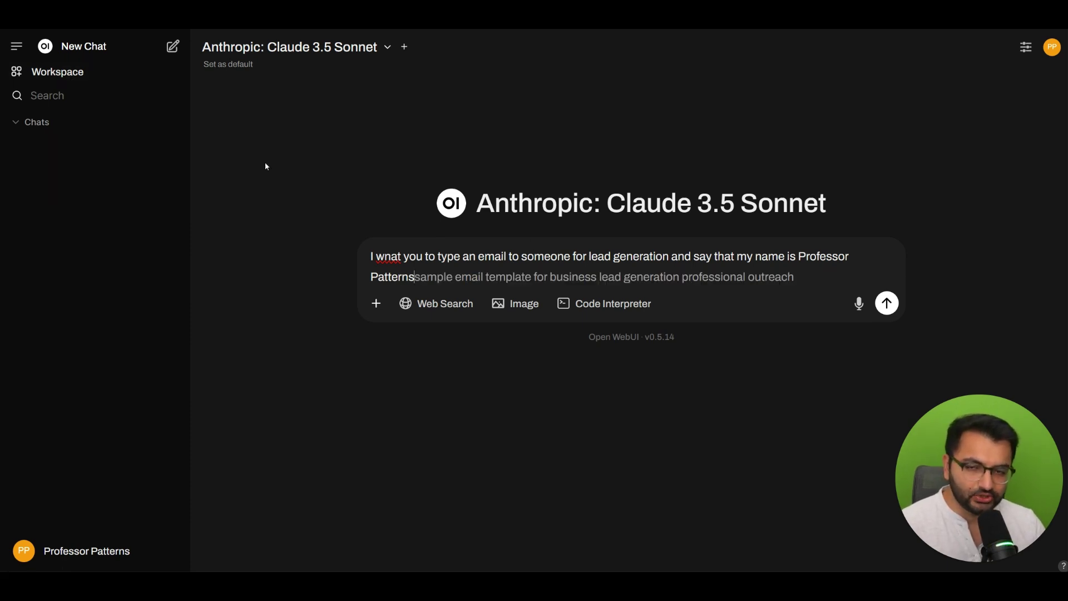
Reopen the Generate Email prompt, check its {{variable}} placeholder, save it again and return to a new chat
click(92, 76)
click(337, 47)
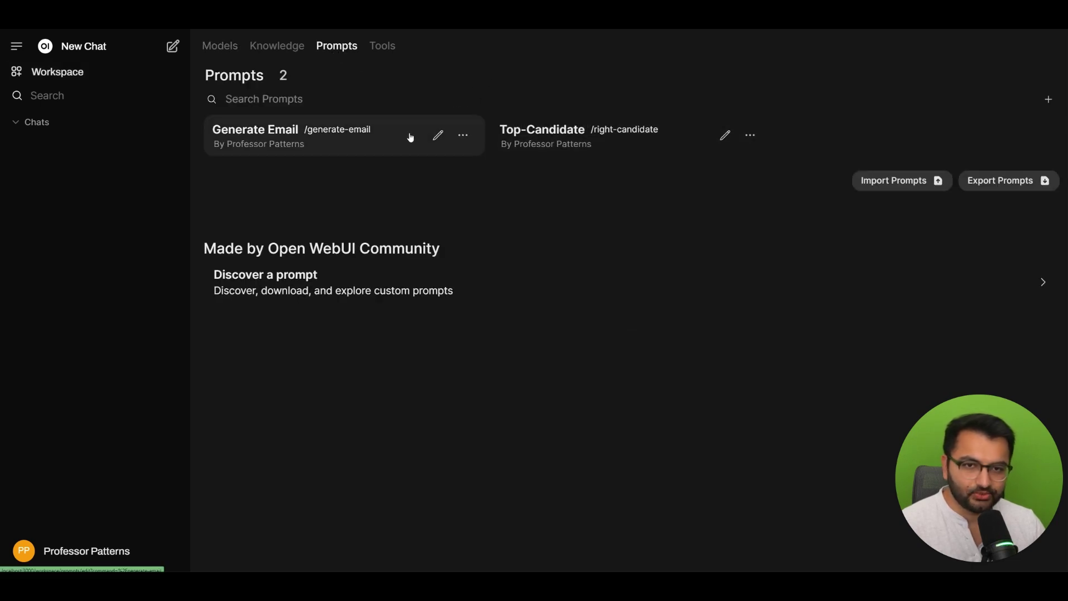
click(437, 135)
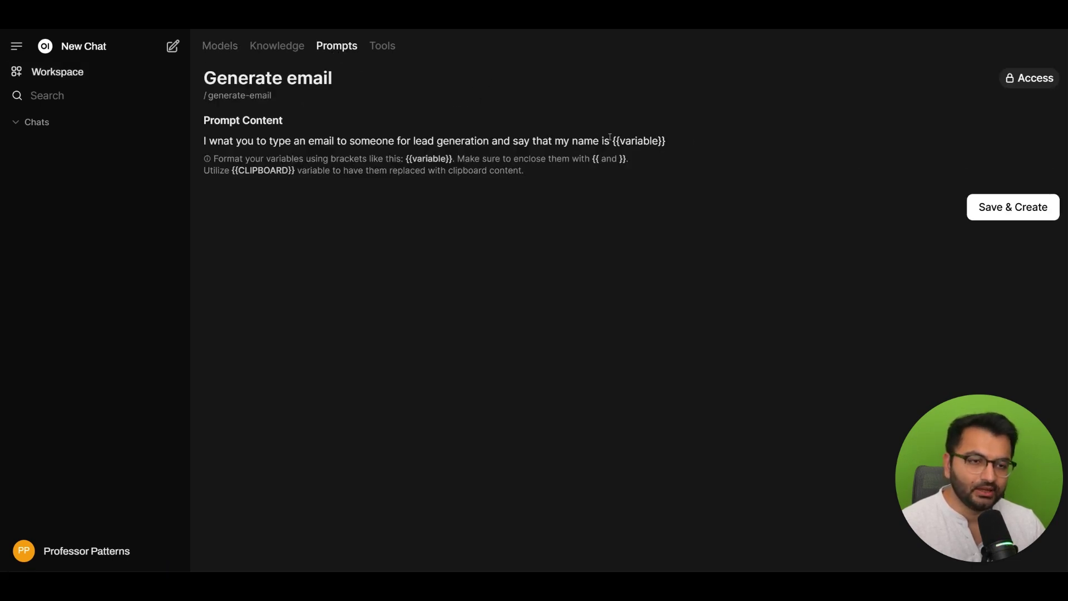
drag(610, 137, 674, 144)
click(674, 143)
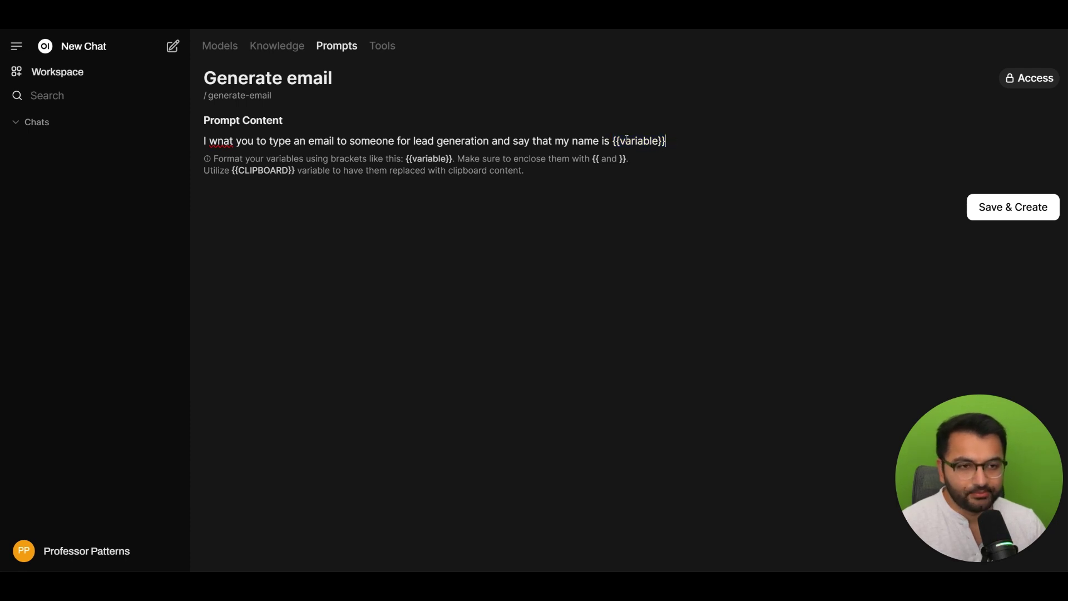
click(974, 203)
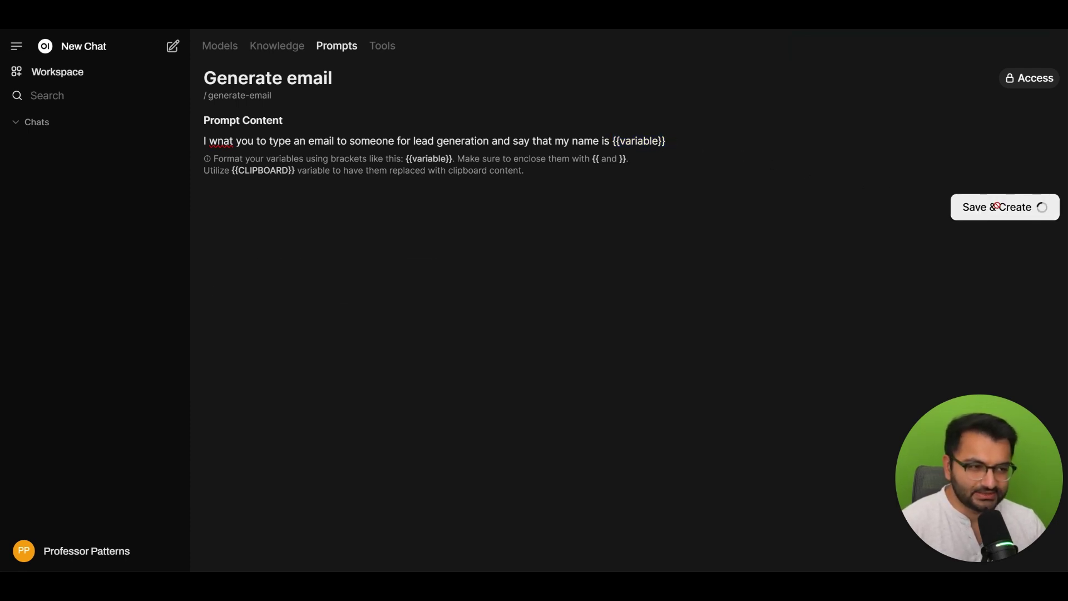
click(141, 47)
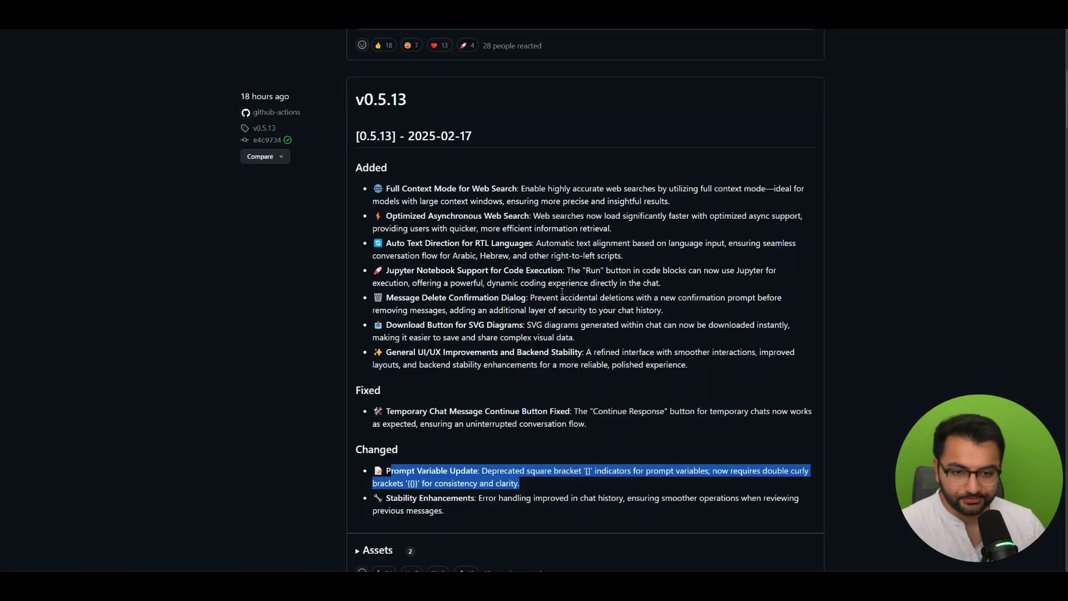
Switch to the GitHub release notes, read the v0.5.13 Stability Enhancements entry and open the open-webui repository's main page
scroll(547, 285, down, 3)
drag(423, 330, 698, 334)
click(698, 334)
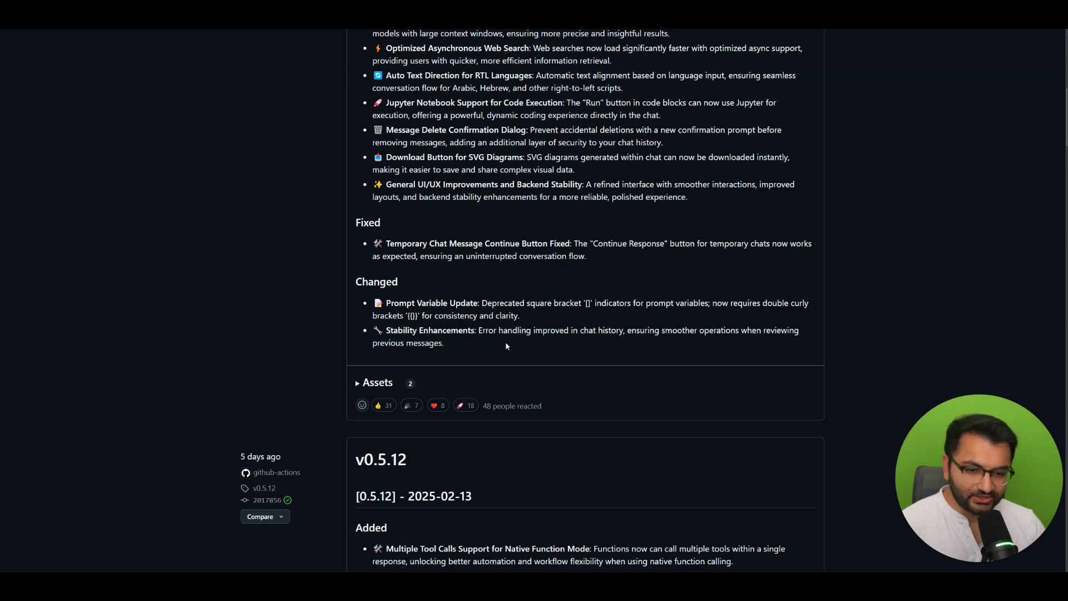
scroll(522, 325, down, 2)
scroll(543, 305, up, 10)
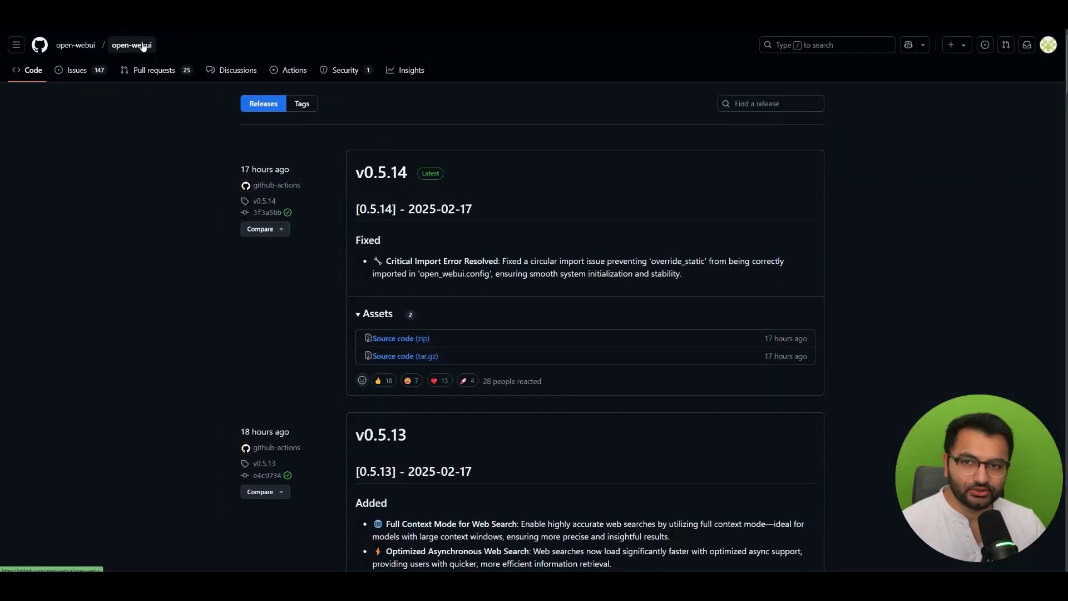
click(144, 46)
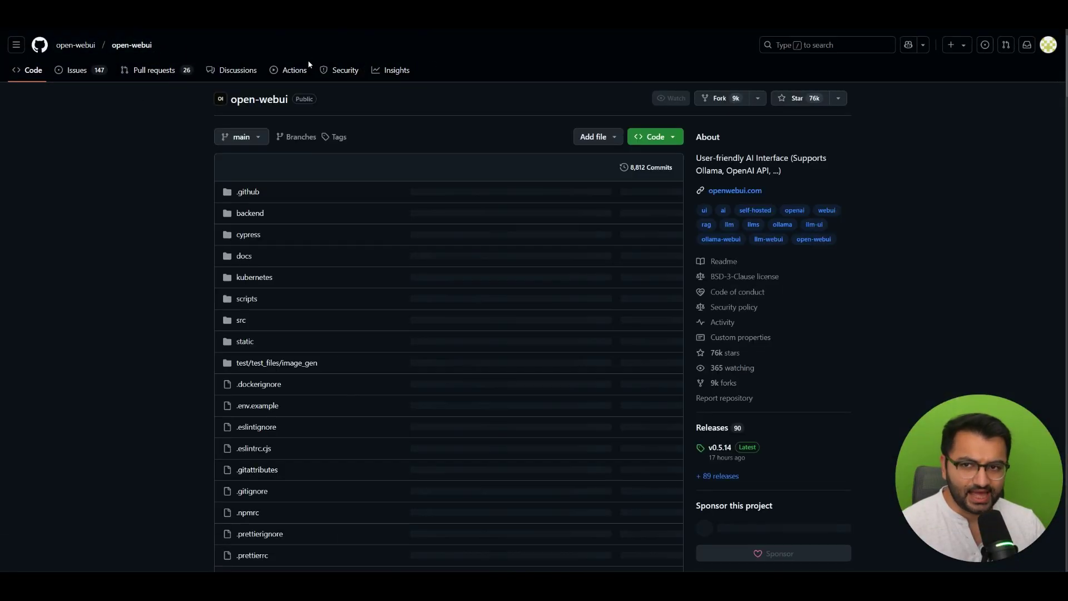